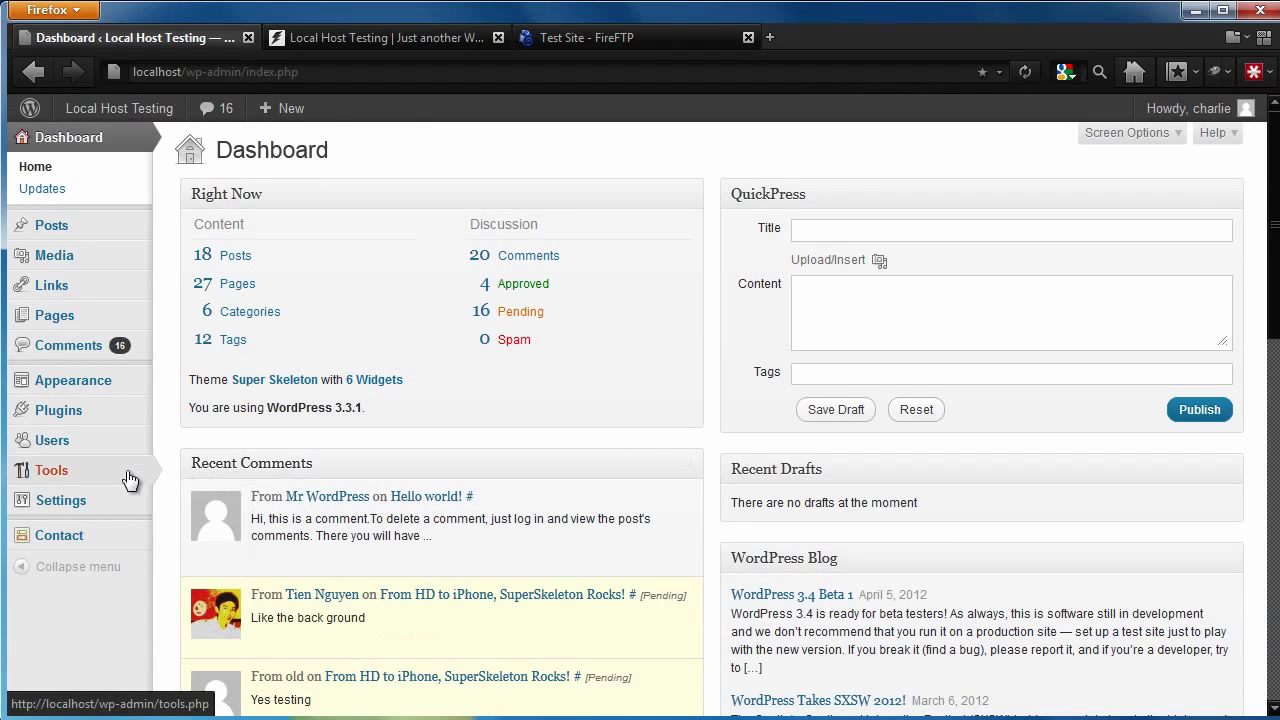
Export all site content and save it as localhosttesting.wordpress.2012-04-11.xml
mouse_move(50, 476)
click(205, 513)
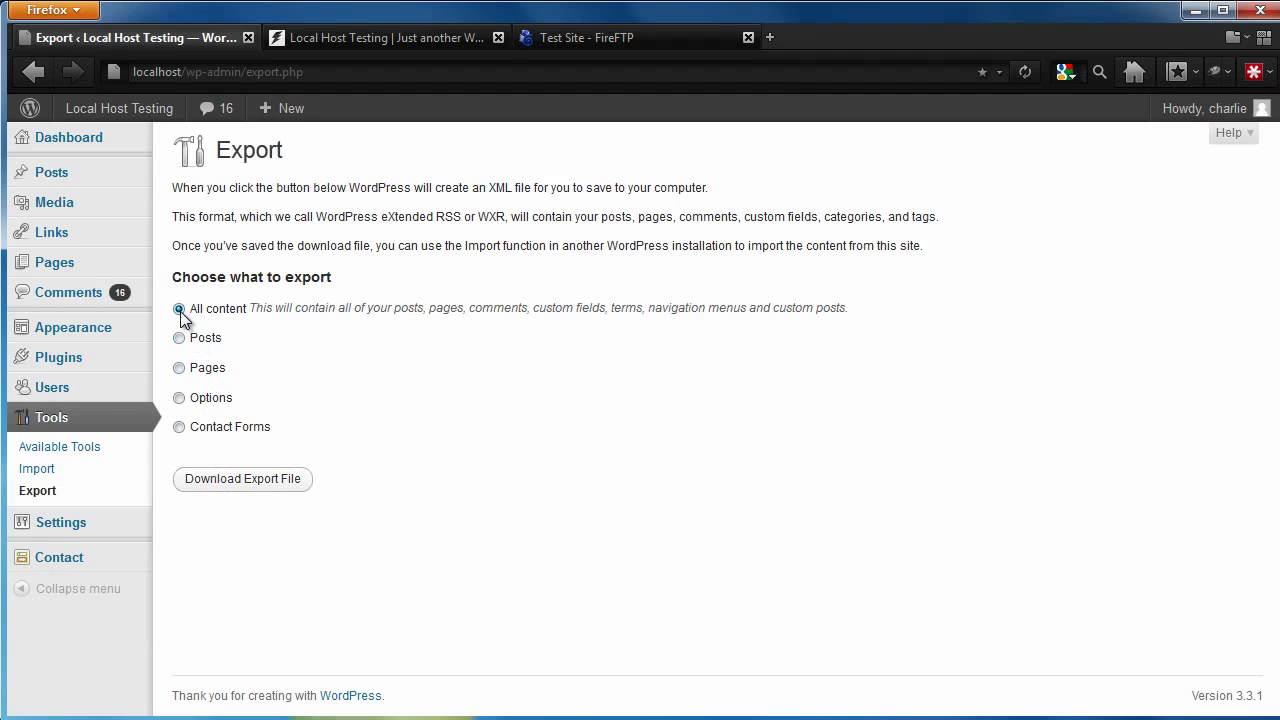
click(226, 480)
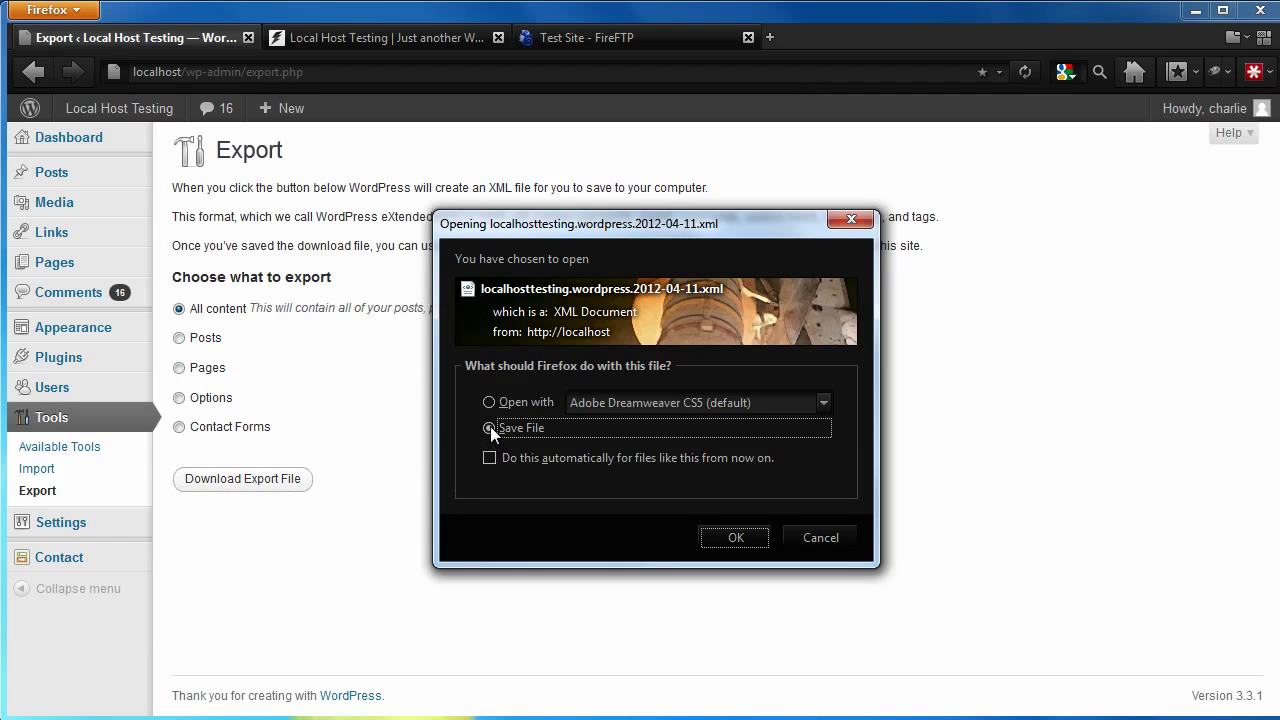
click(721, 536)
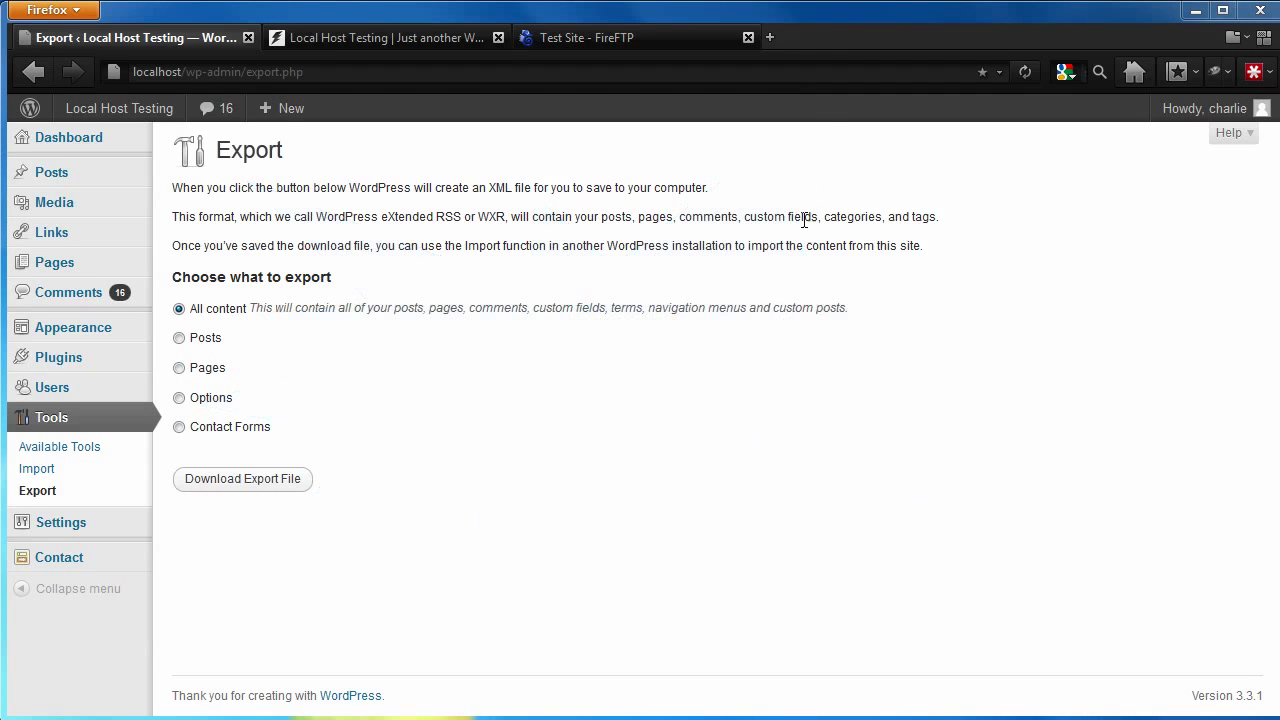
Load themeforest.net in a new tab and open the Super Skeleton theme's item page
click(771, 36)
text(th)
key(Down)
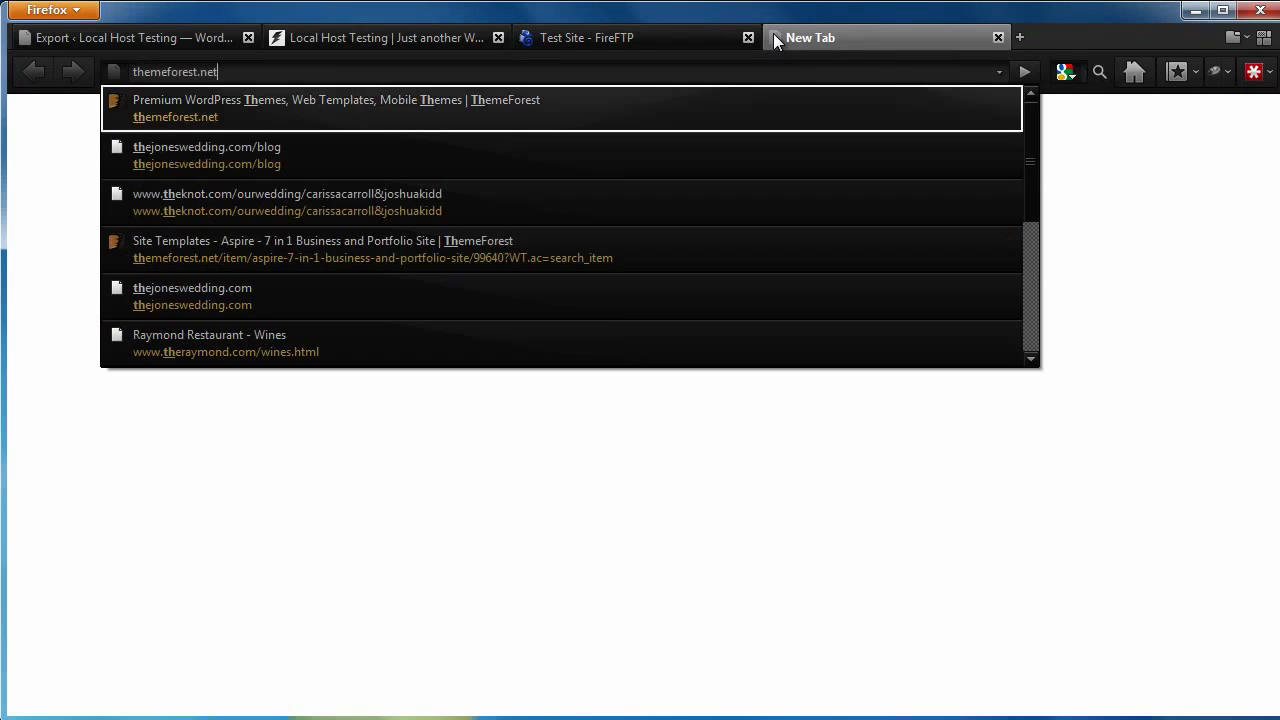
key(Return)
mouse_move(1055, 365)
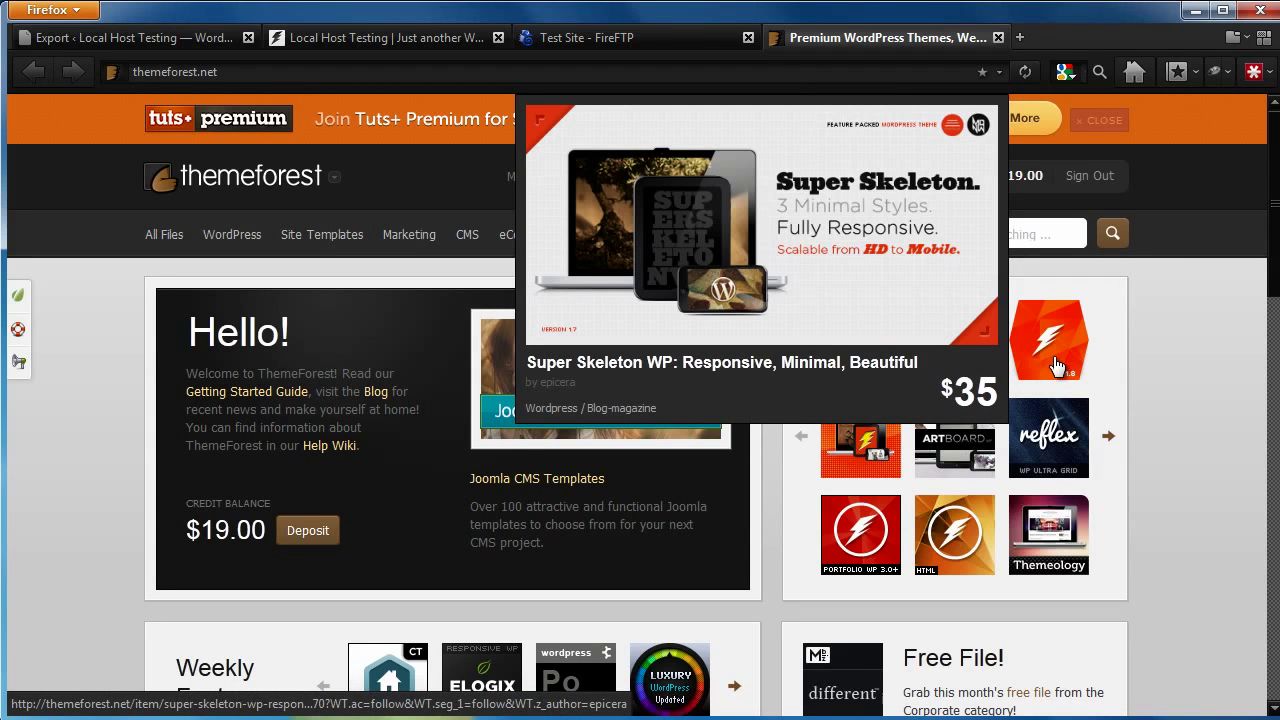
click(1055, 365)
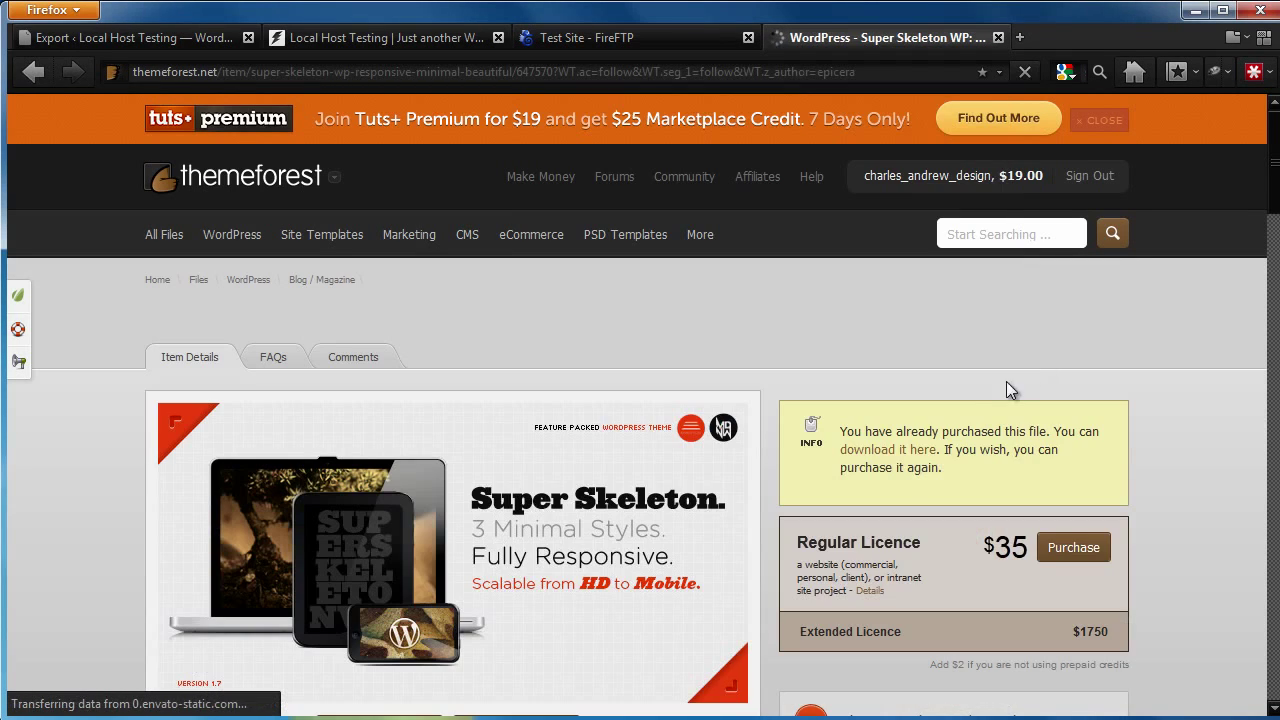
Download the purchased Super Skeleton package from the Downloads page
click(888, 451)
drag(1271, 152, 1273, 193)
click(689, 455)
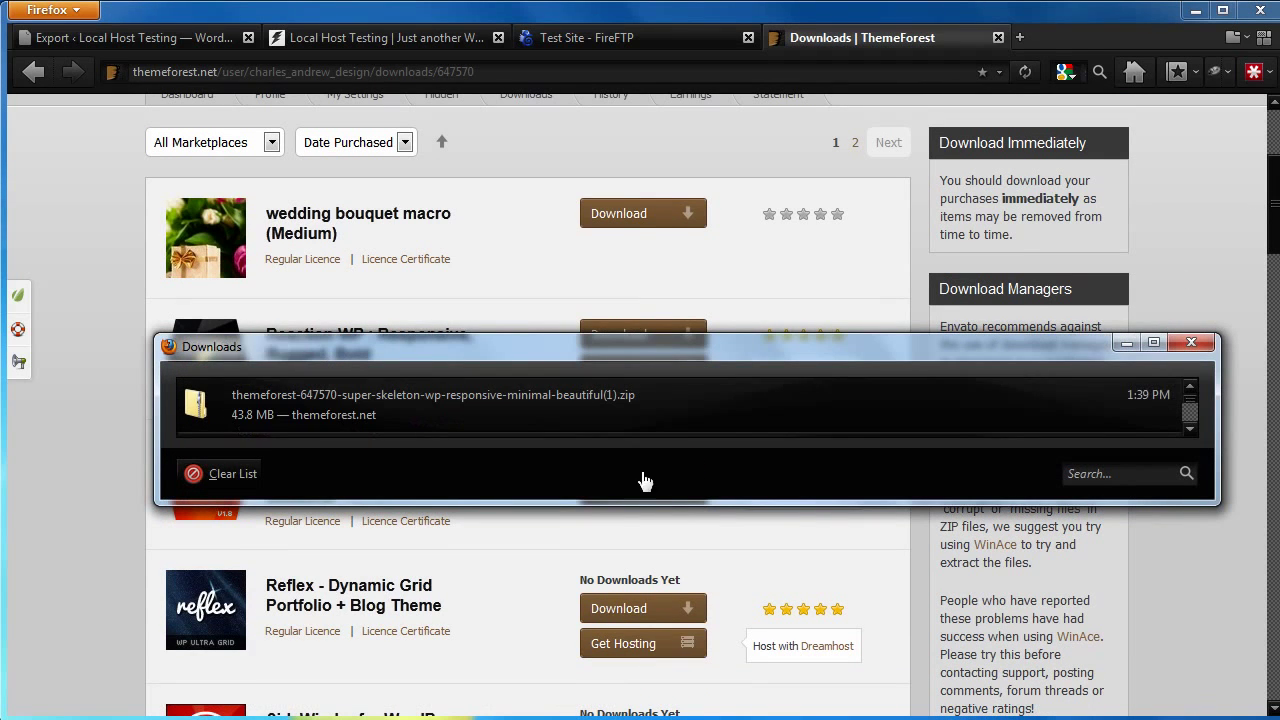
Extract the downloaded Super Skeleton zip in the Downloads folder
key(super+e)
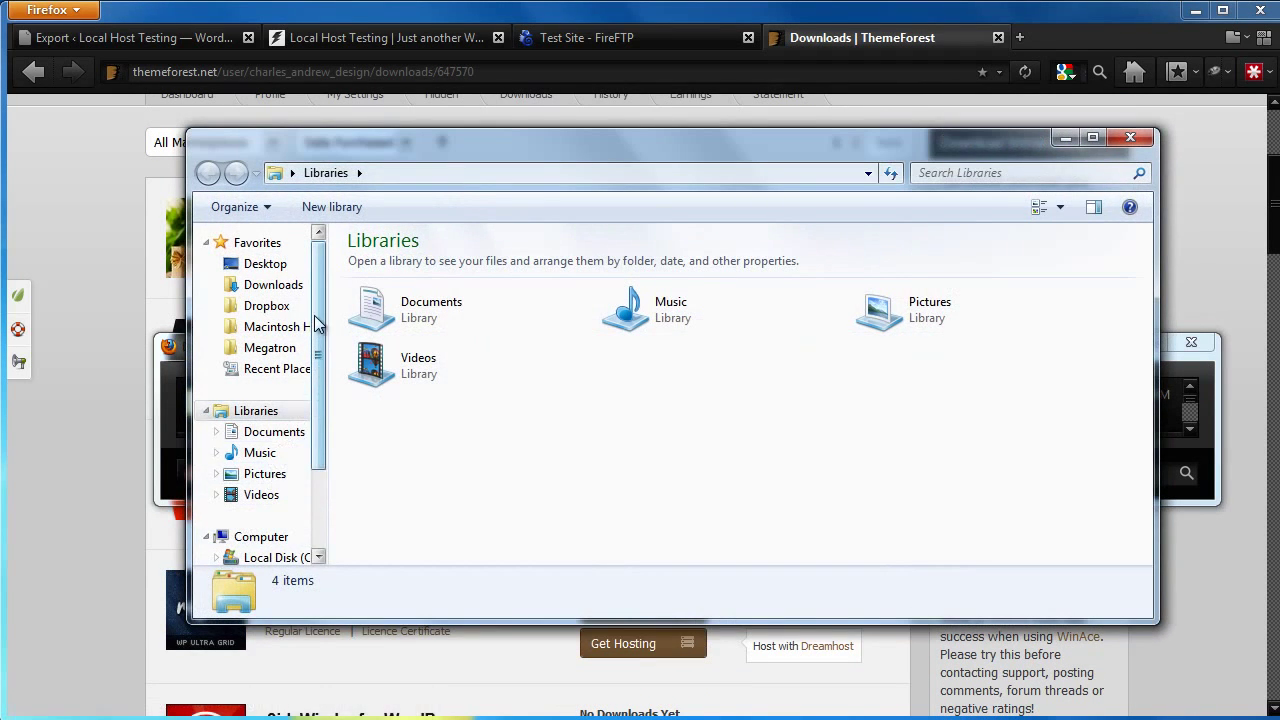
click(296, 297)
right_click(405, 318)
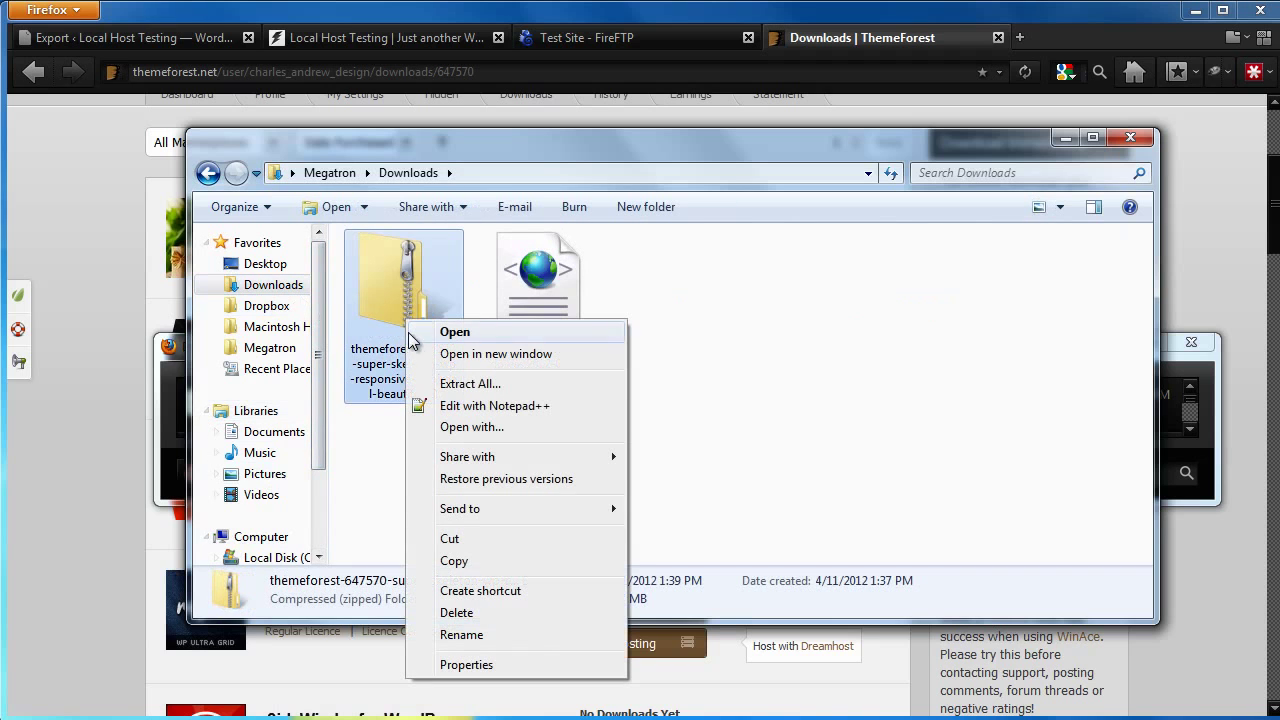
click(458, 384)
click(510, 716)
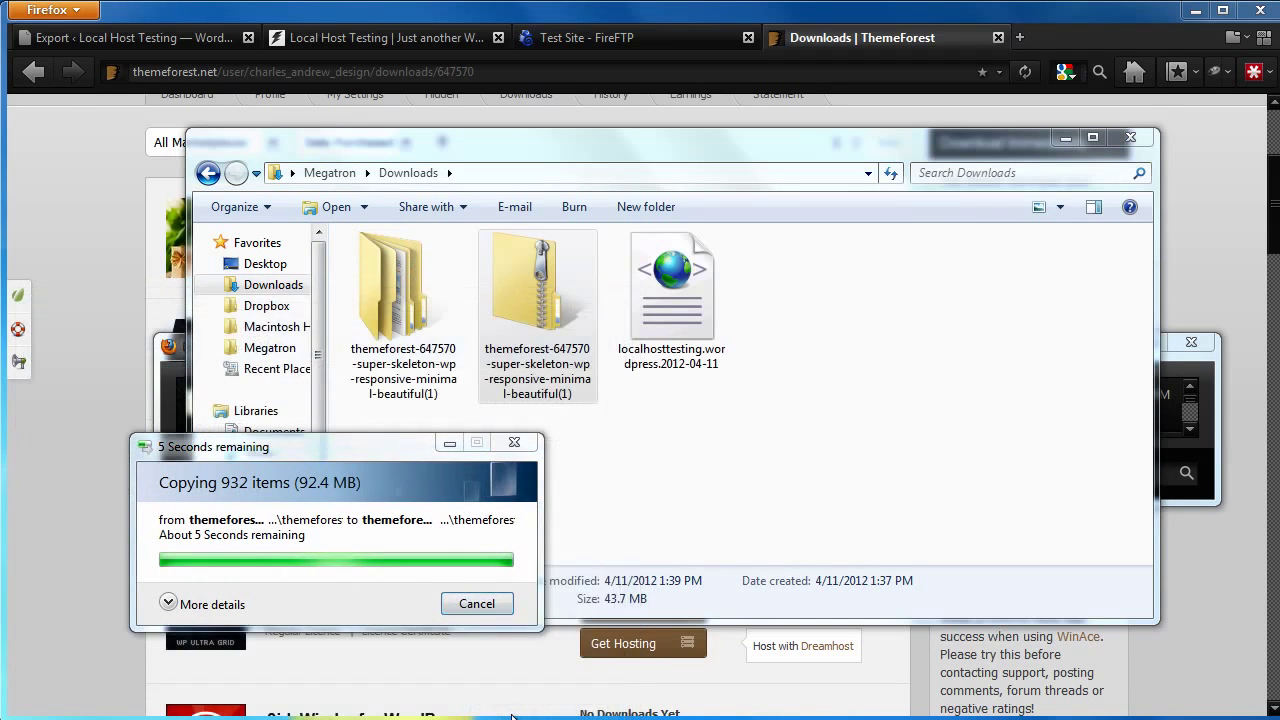
Browse SuperSkeletonWP1.8.0 > The Theme Zip to the super-skeleton theme zip
double_click(486, 292)
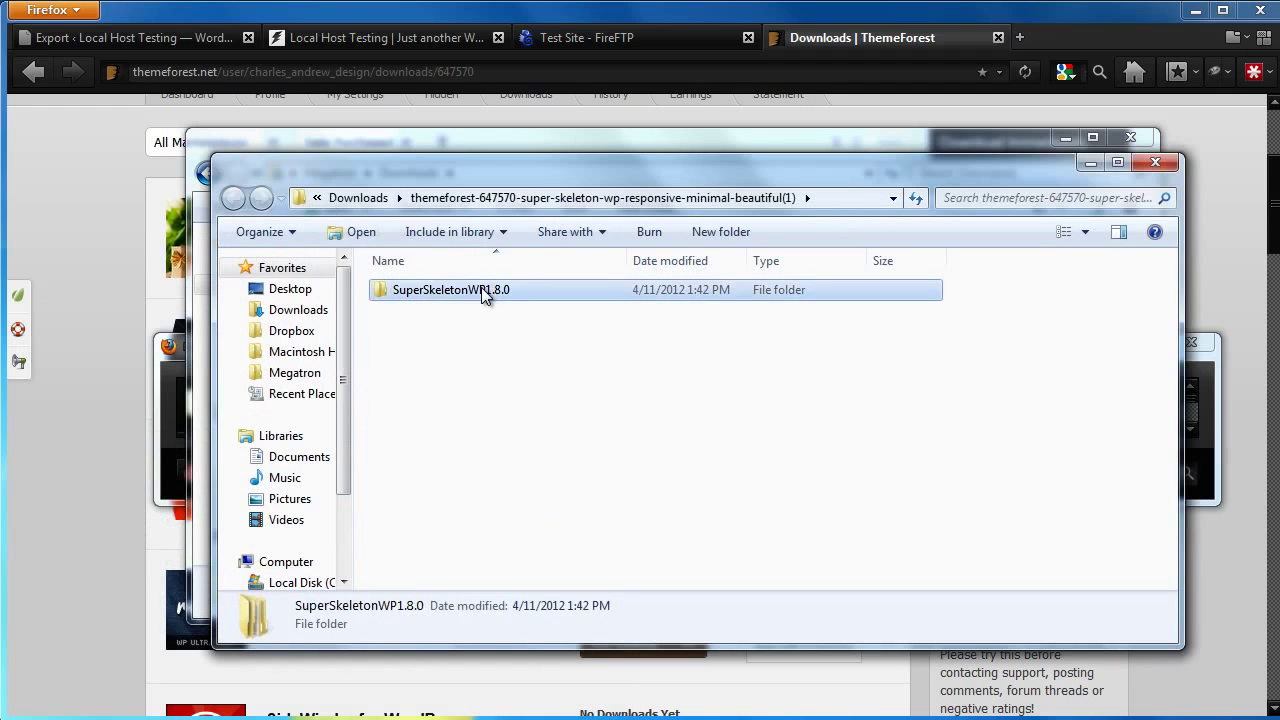
double_click(425, 395)
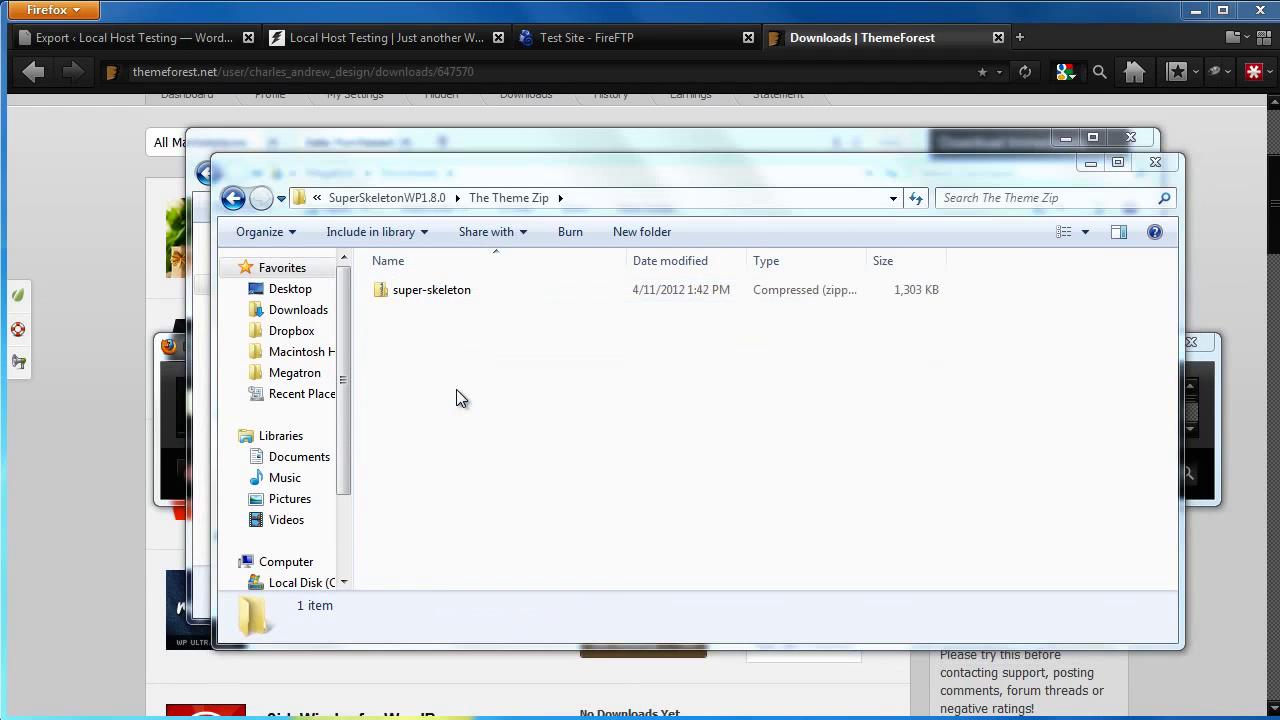
click(427, 291)
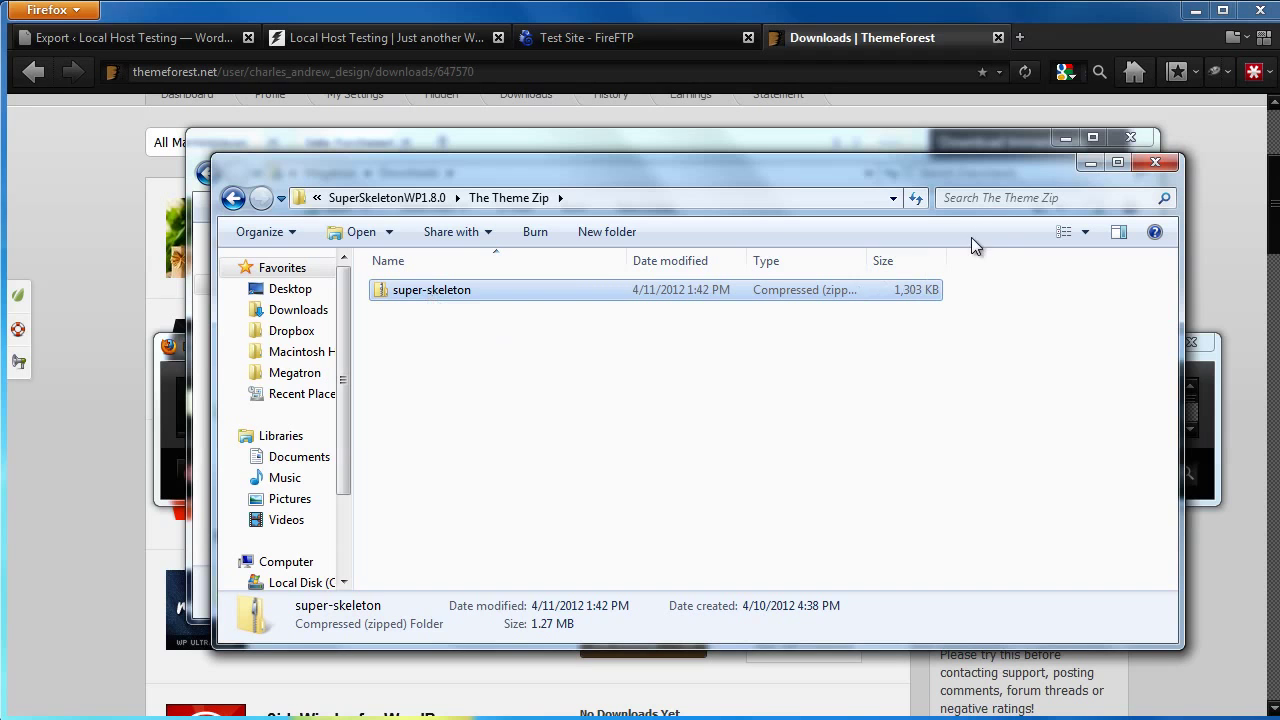
click(1090, 162)
In FireFTP, browse to the remote longlivethesloth.com/html/wp-content/themes folder
click(1065, 138)
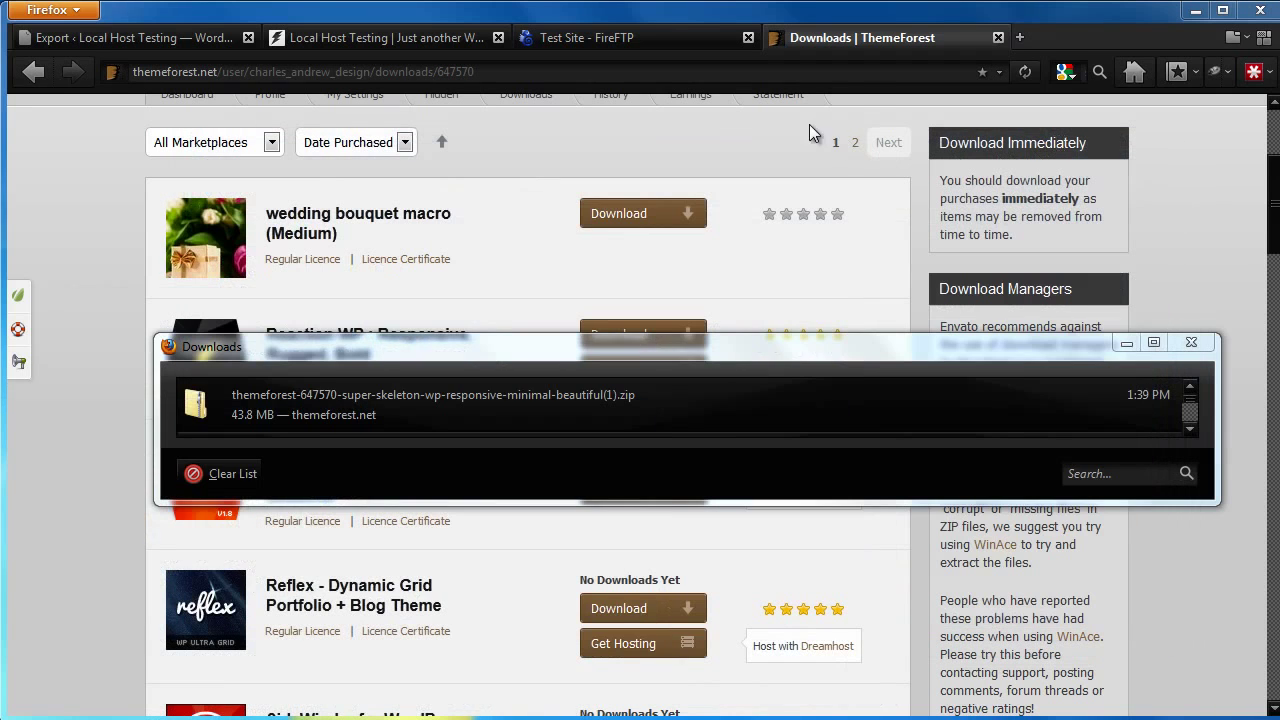
click(809, 124)
click(706, 37)
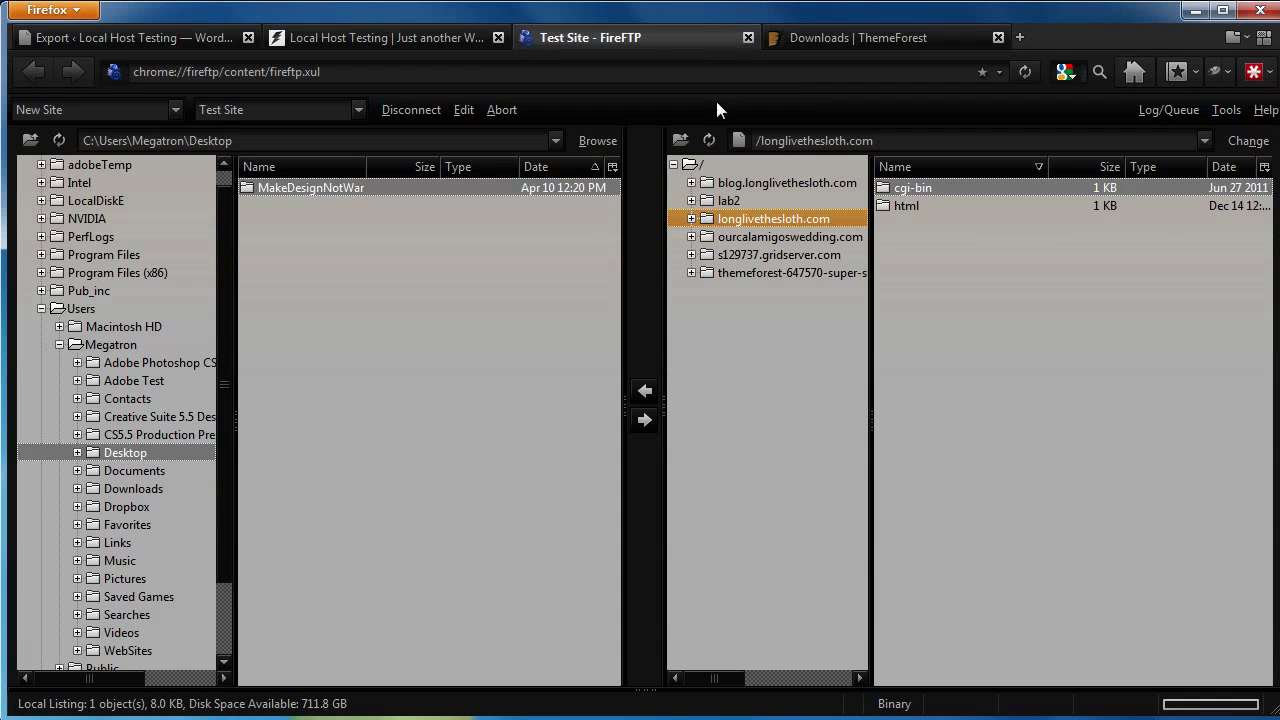
click(691, 218)
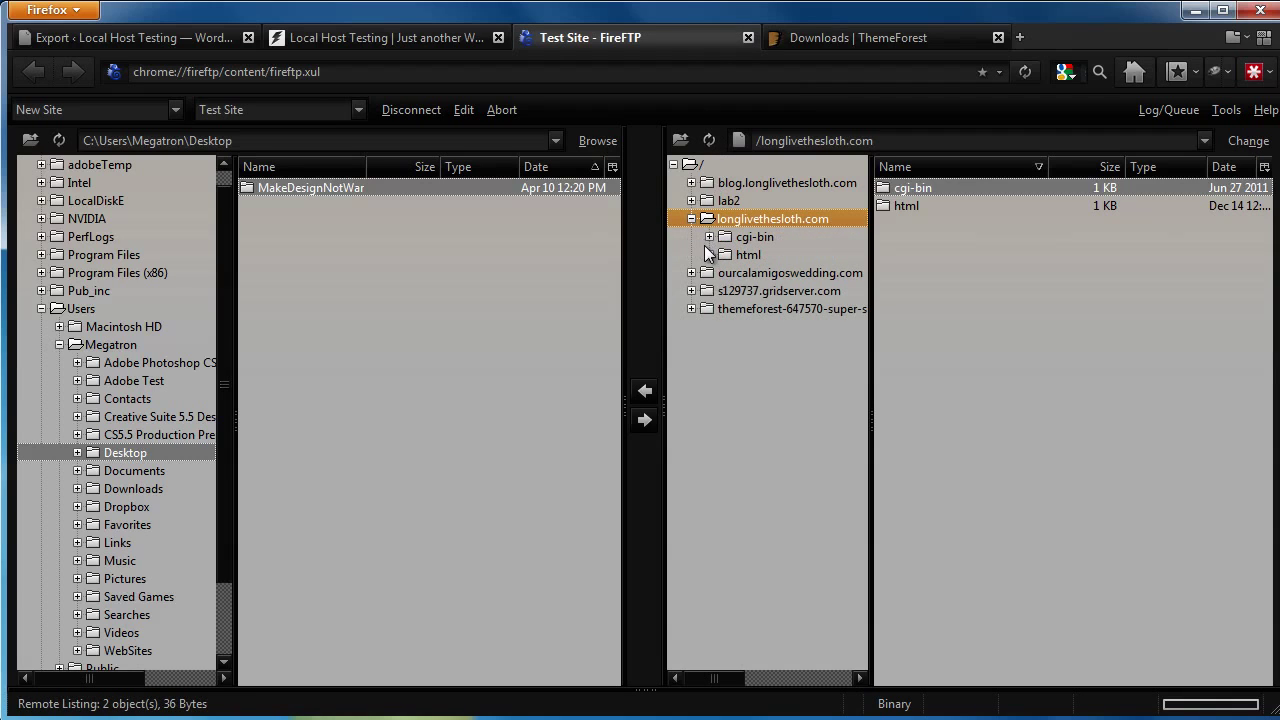
click(709, 254)
click(742, 310)
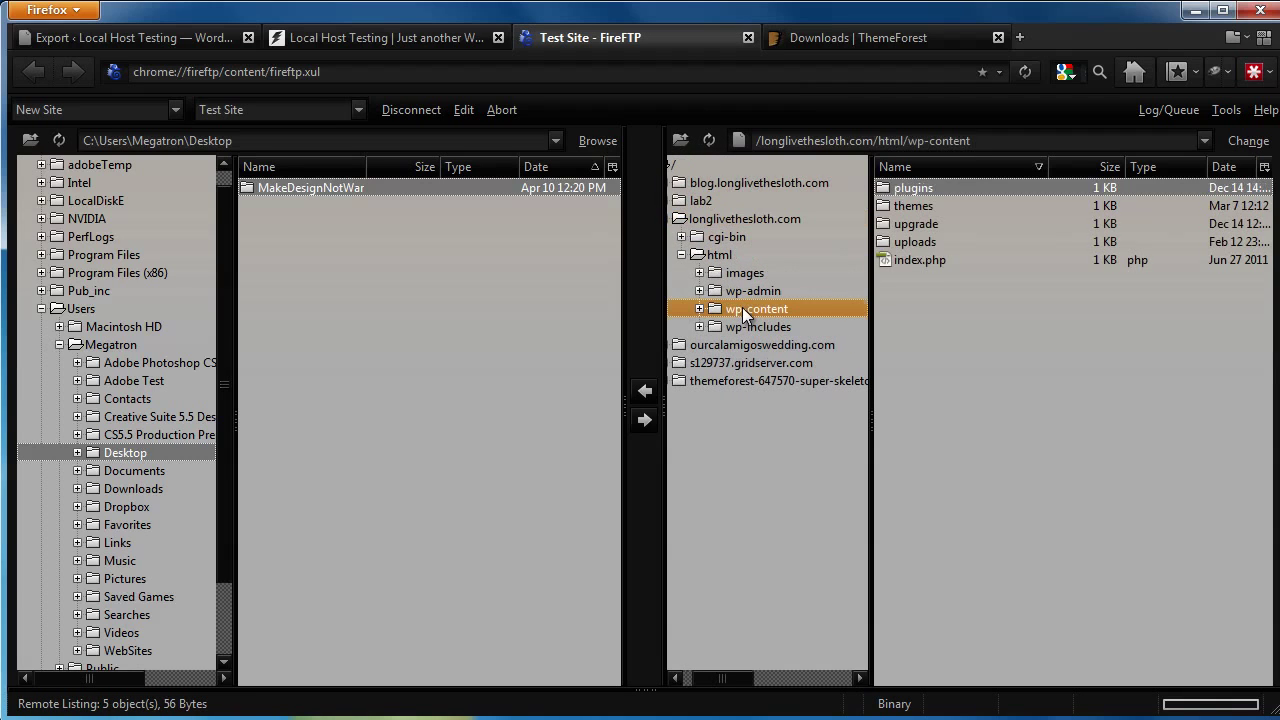
double_click(919, 206)
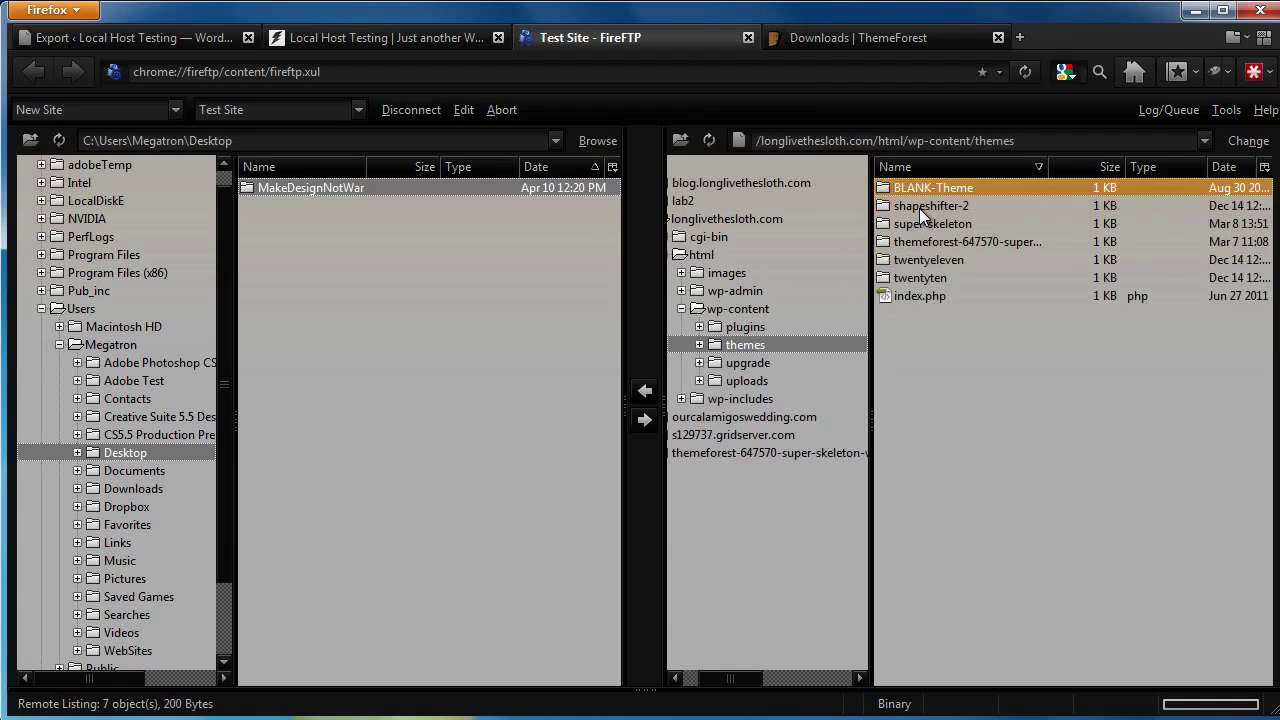
Download the super-skeleton theme folder to the local Desktop and refresh the local pane
click(920, 223)
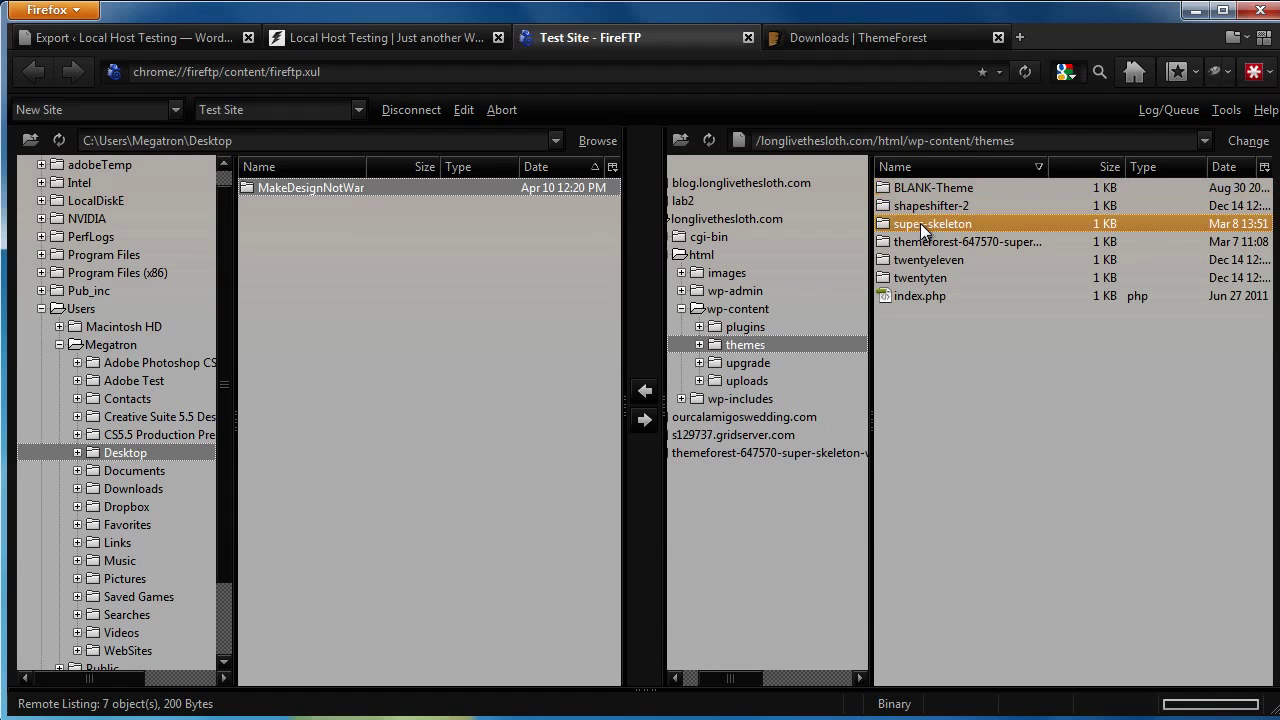
click(645, 393)
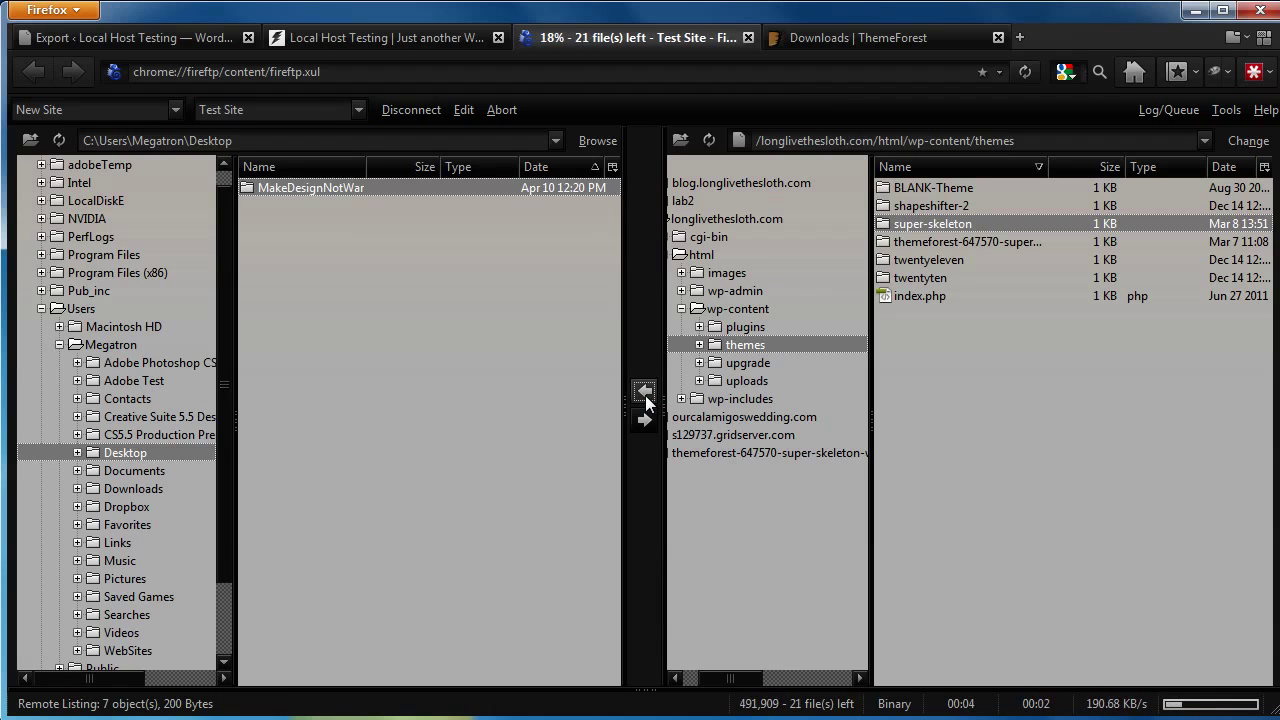
click(59, 140)
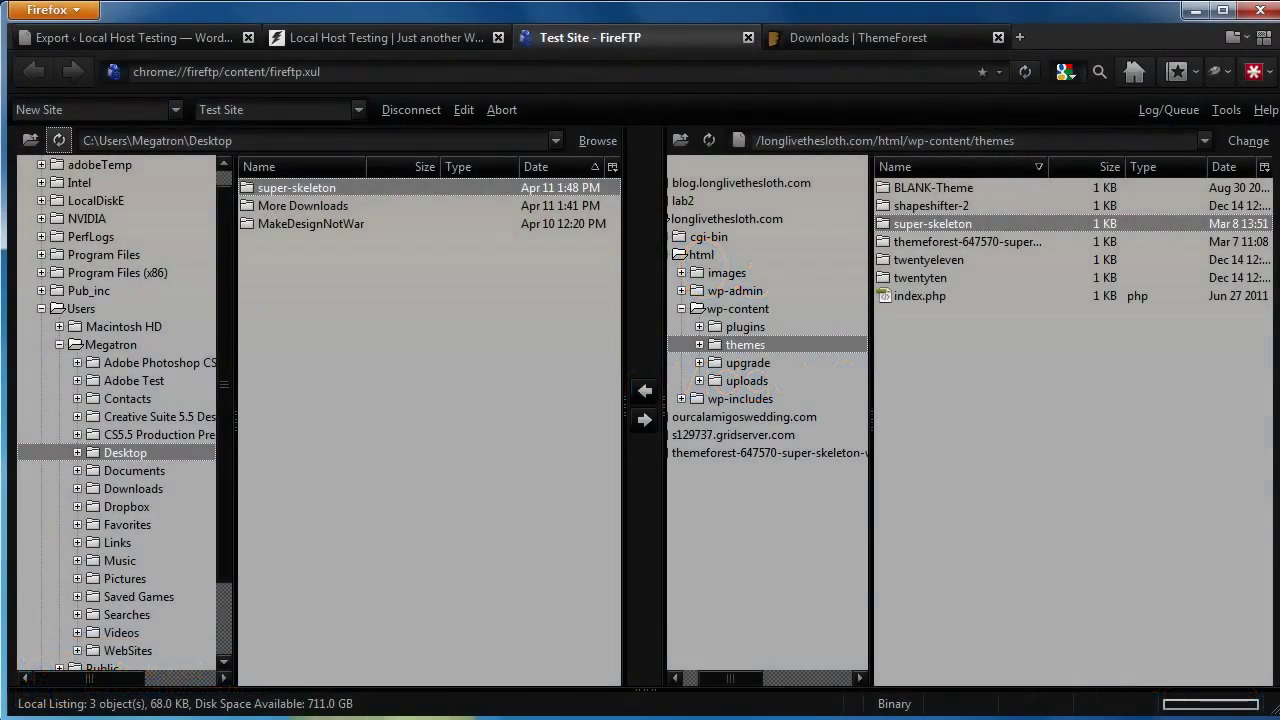
Search the plugin directory for 'Widget Data - Setting Import/Export Plugin'
click(143, 37)
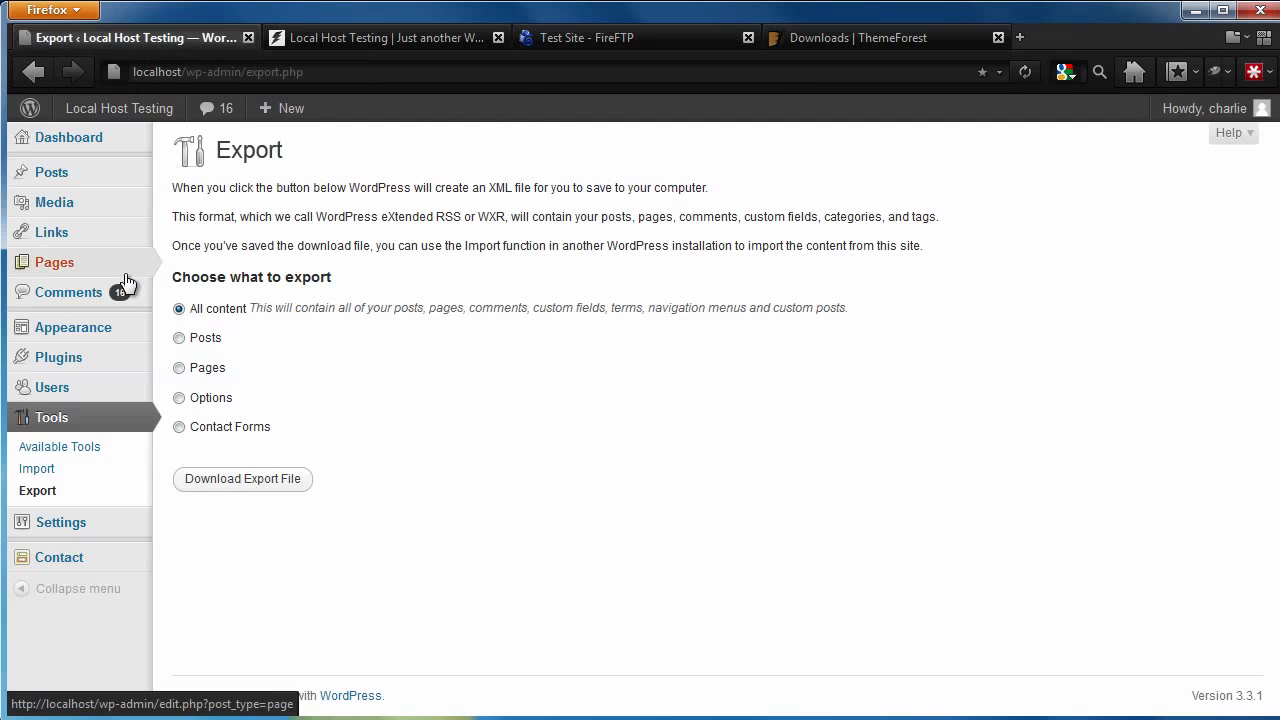
click(100, 360)
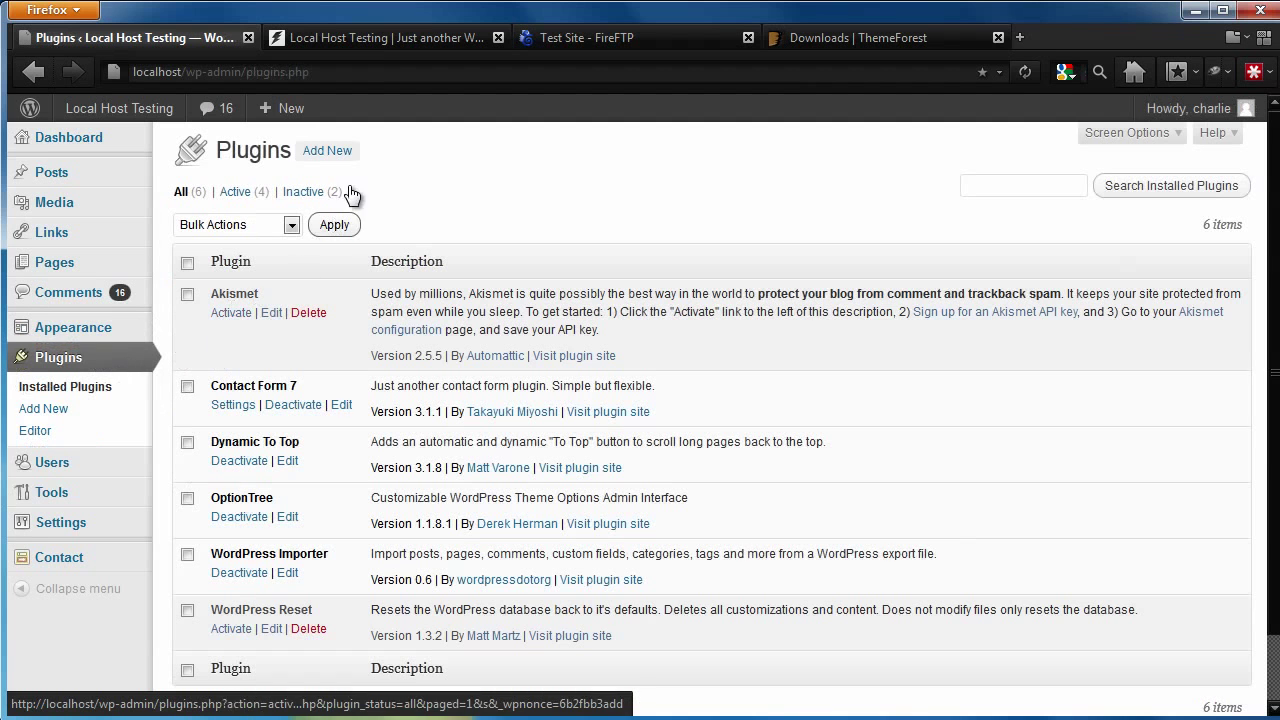
click(337, 152)
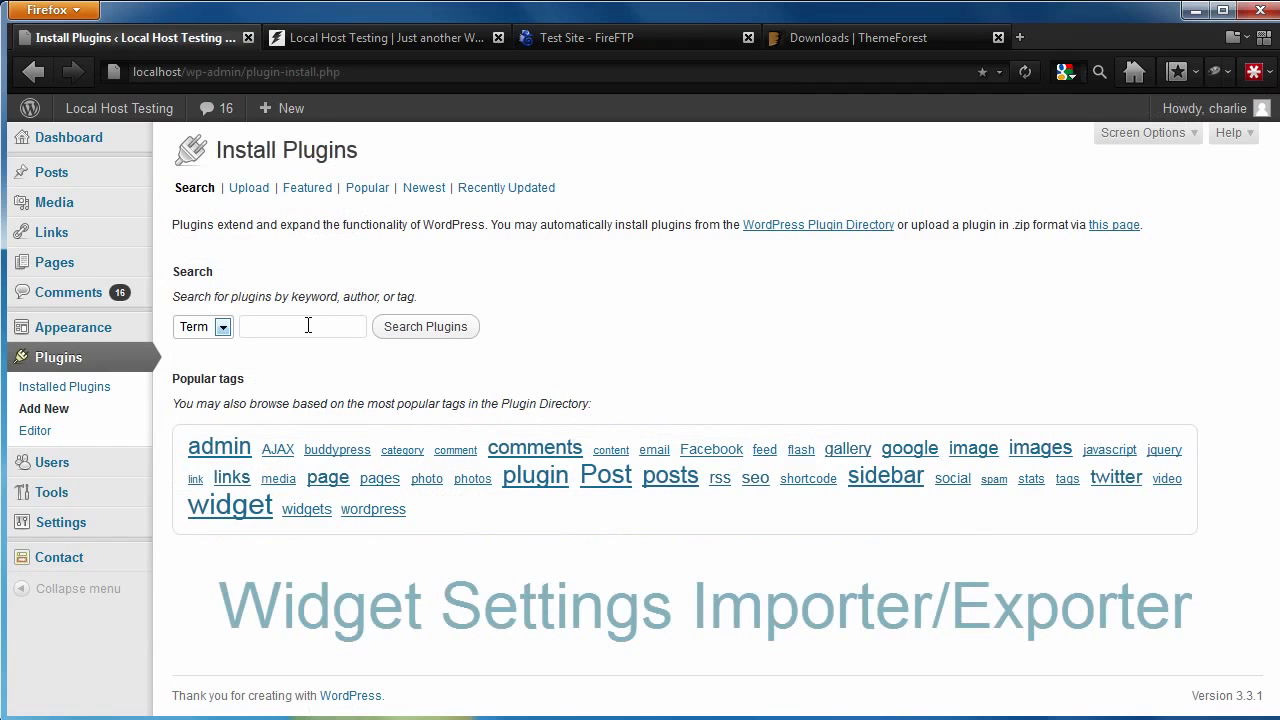
click(307, 326)
text(Widget Data - Setting Import)
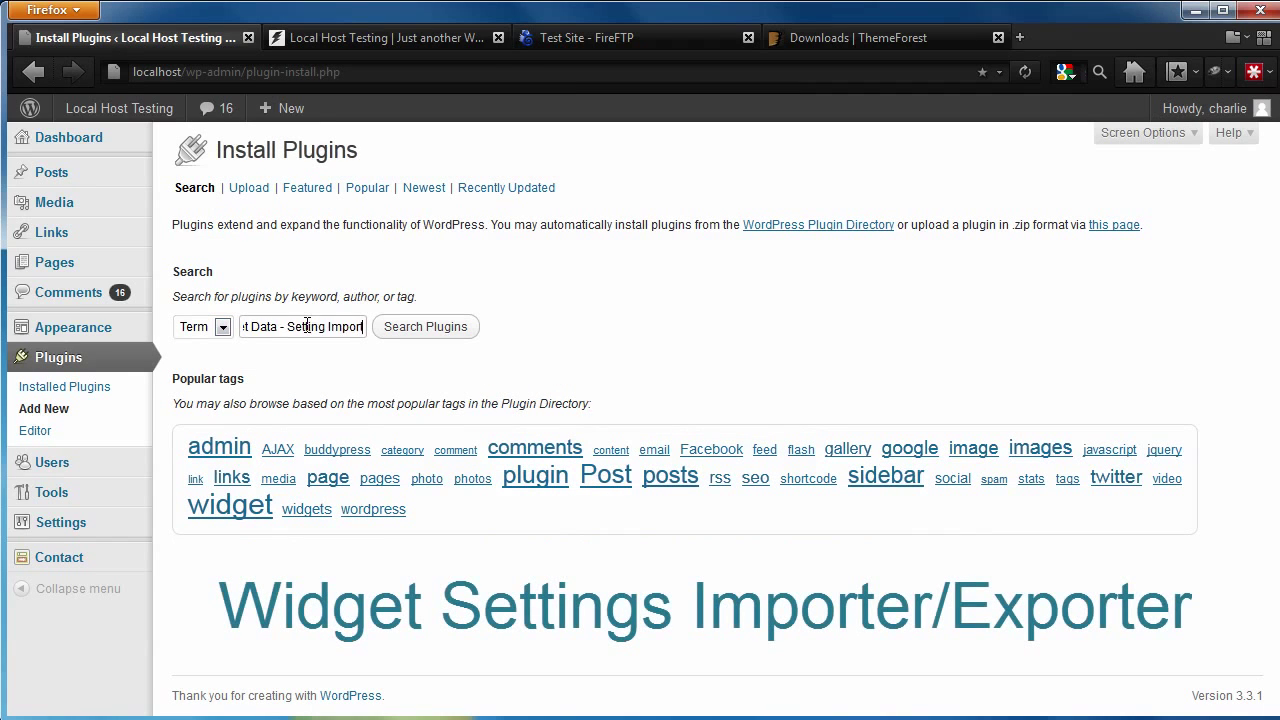
text(/Export Plugin)
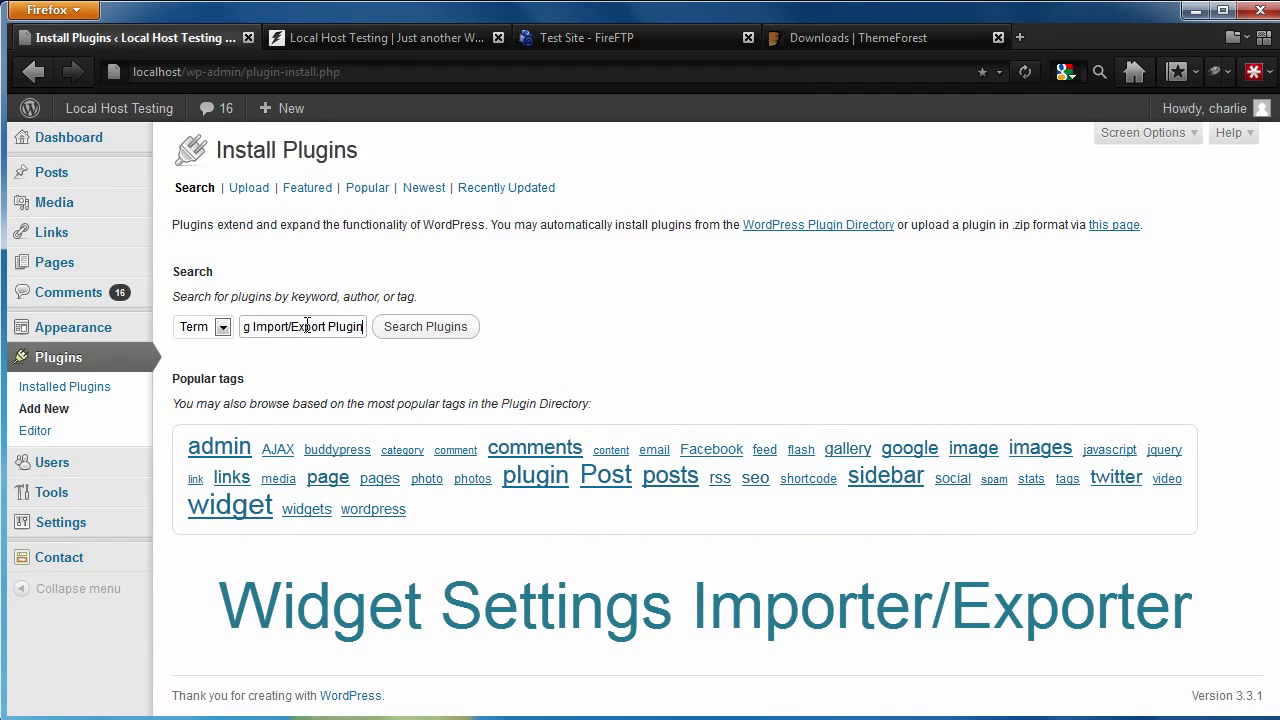
click(440, 328)
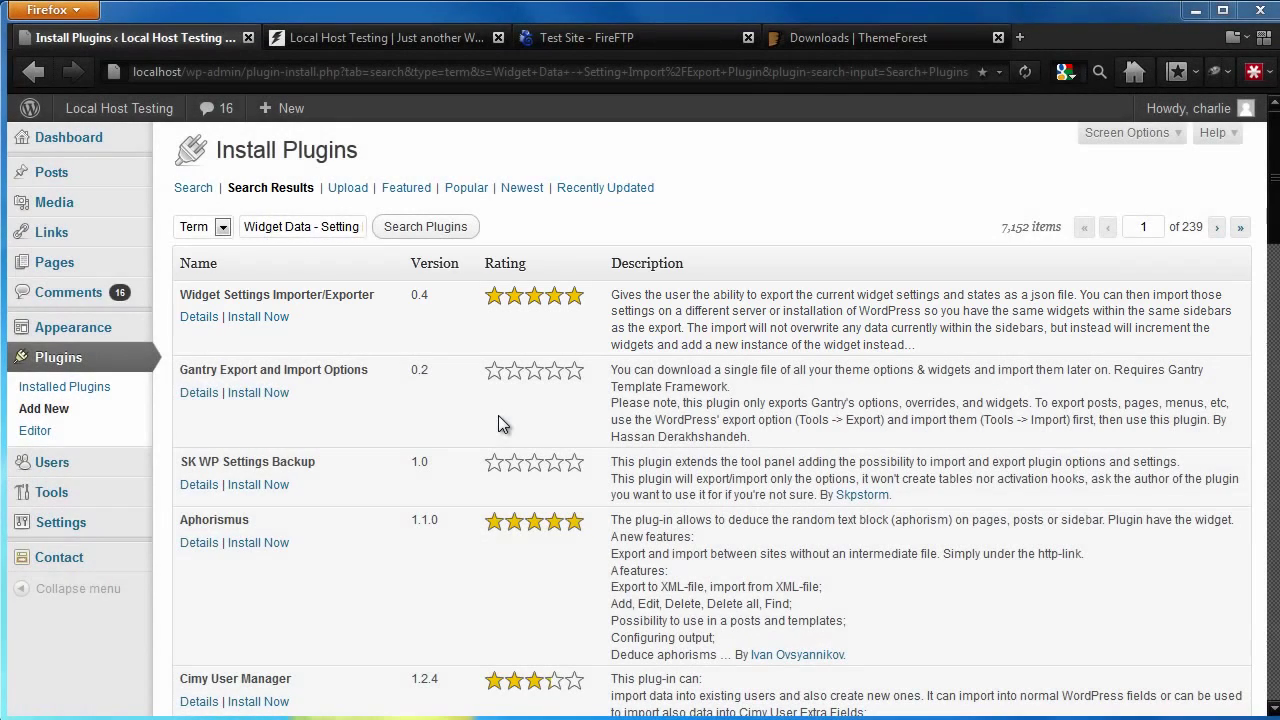
Install and activate the Widget Settings Importer/Exporter plugin
click(285, 314)
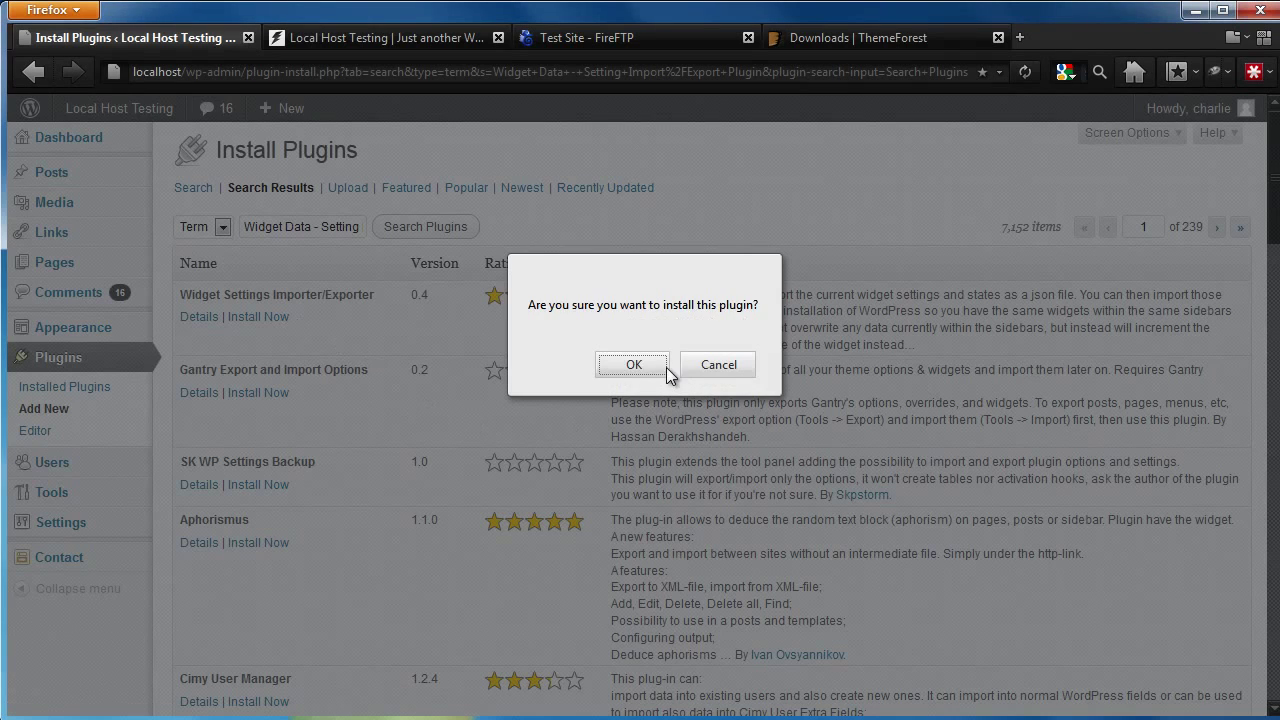
click(634, 364)
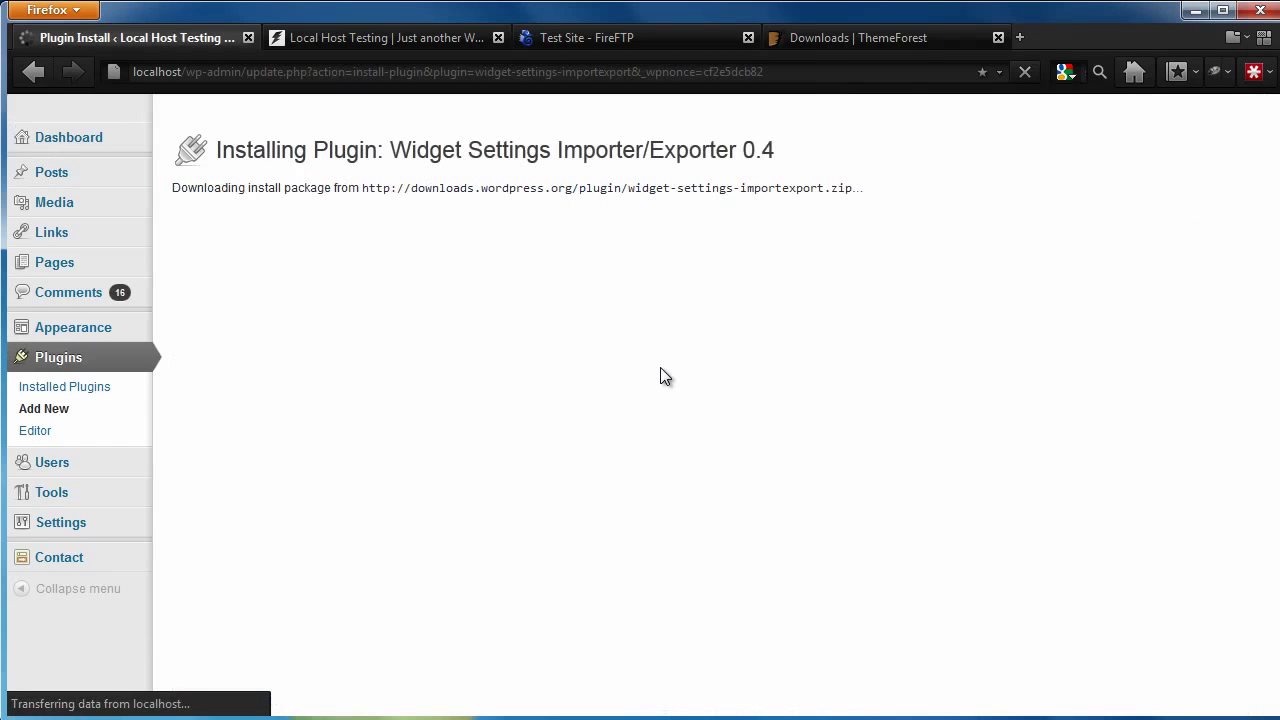
click(226, 311)
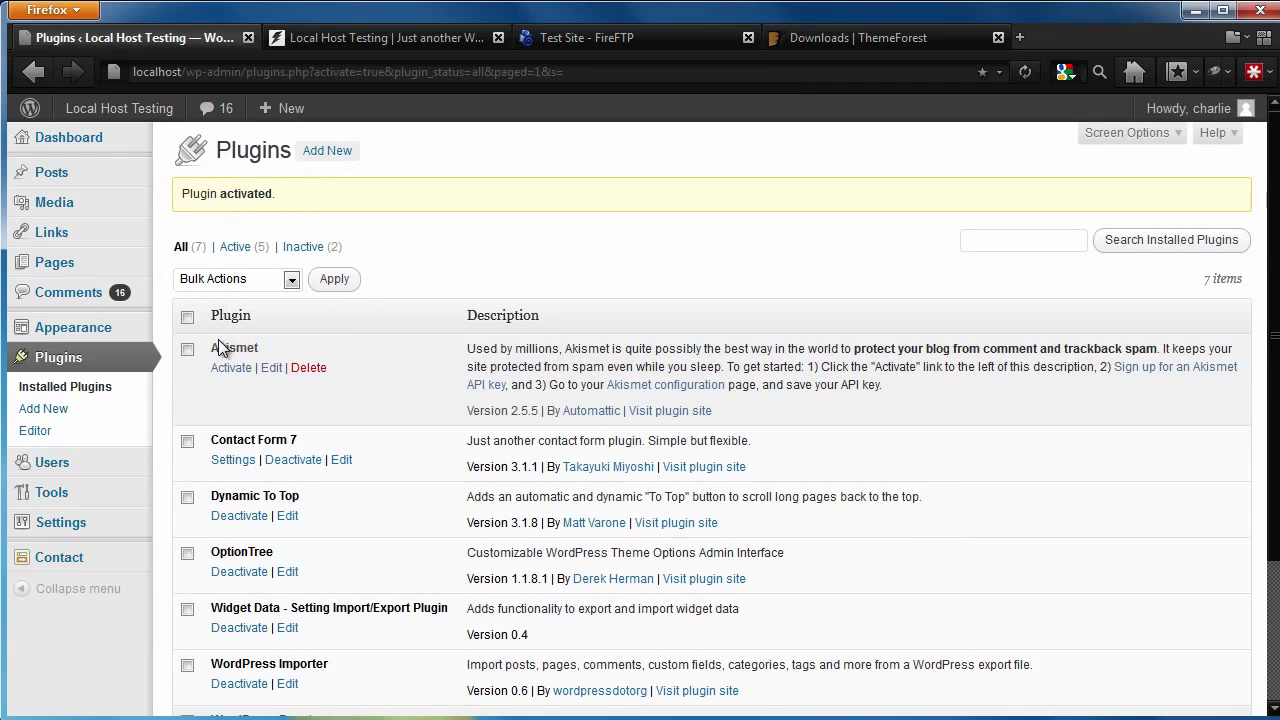
Export the Search, Recent Posts, Recent Comments and Categories widget settings to widget_data.json
mouse_move(128, 505)
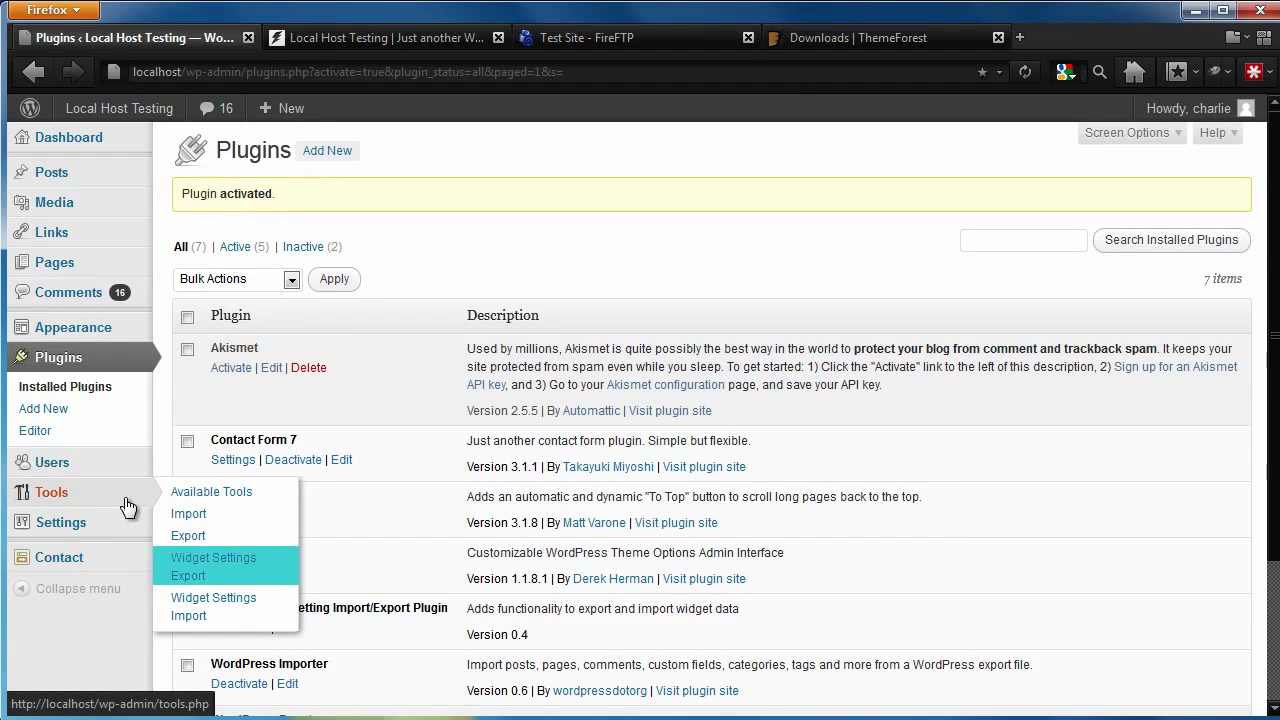
click(186, 568)
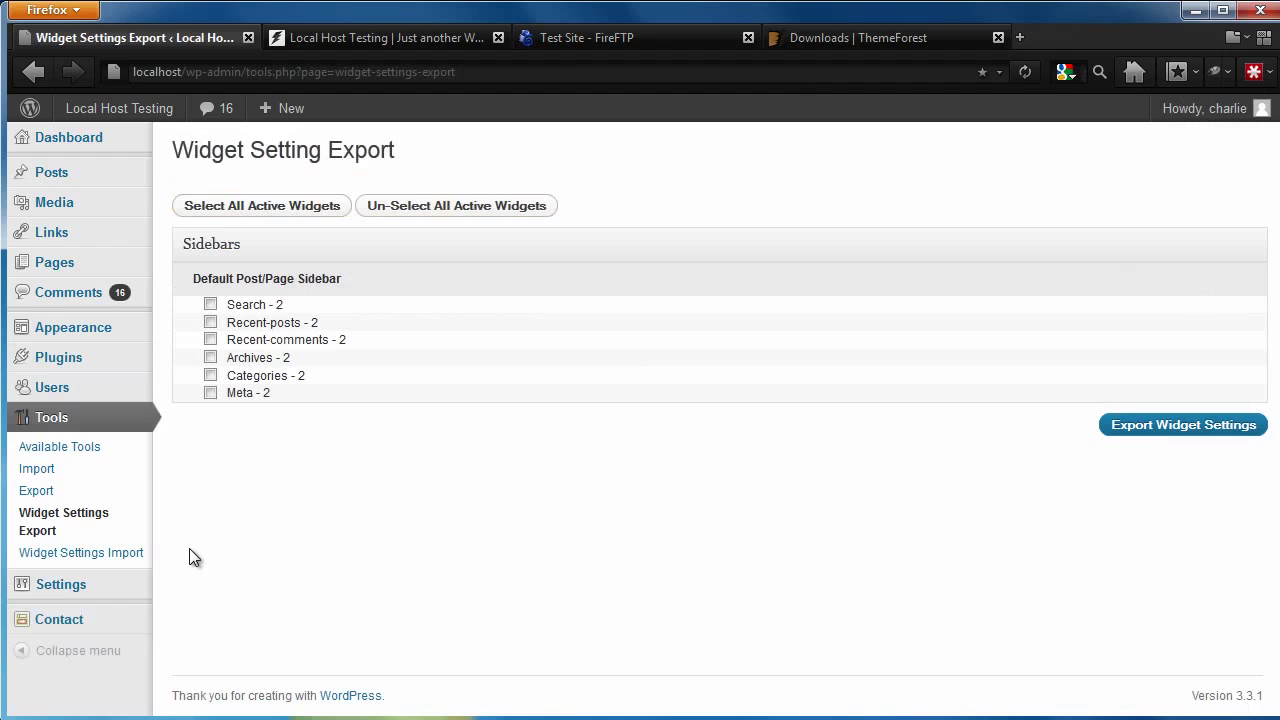
click(210, 304)
click(210, 322)
click(210, 340)
click(210, 375)
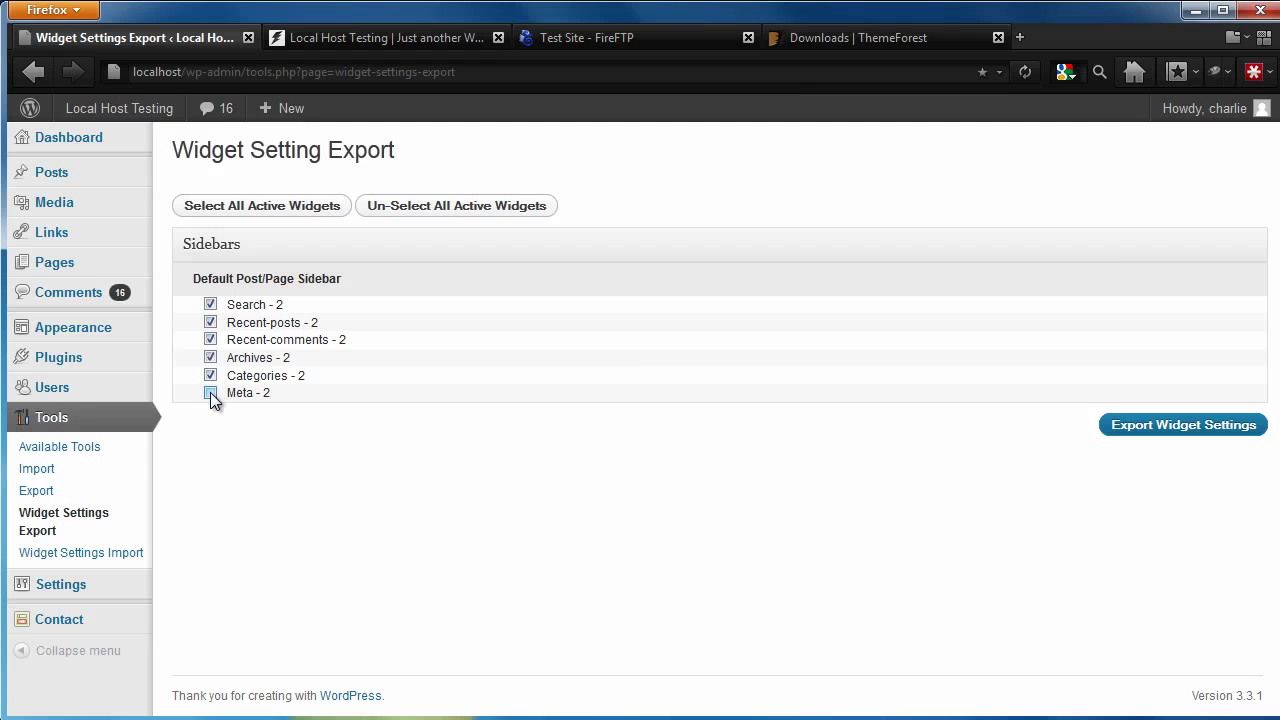
click(1183, 428)
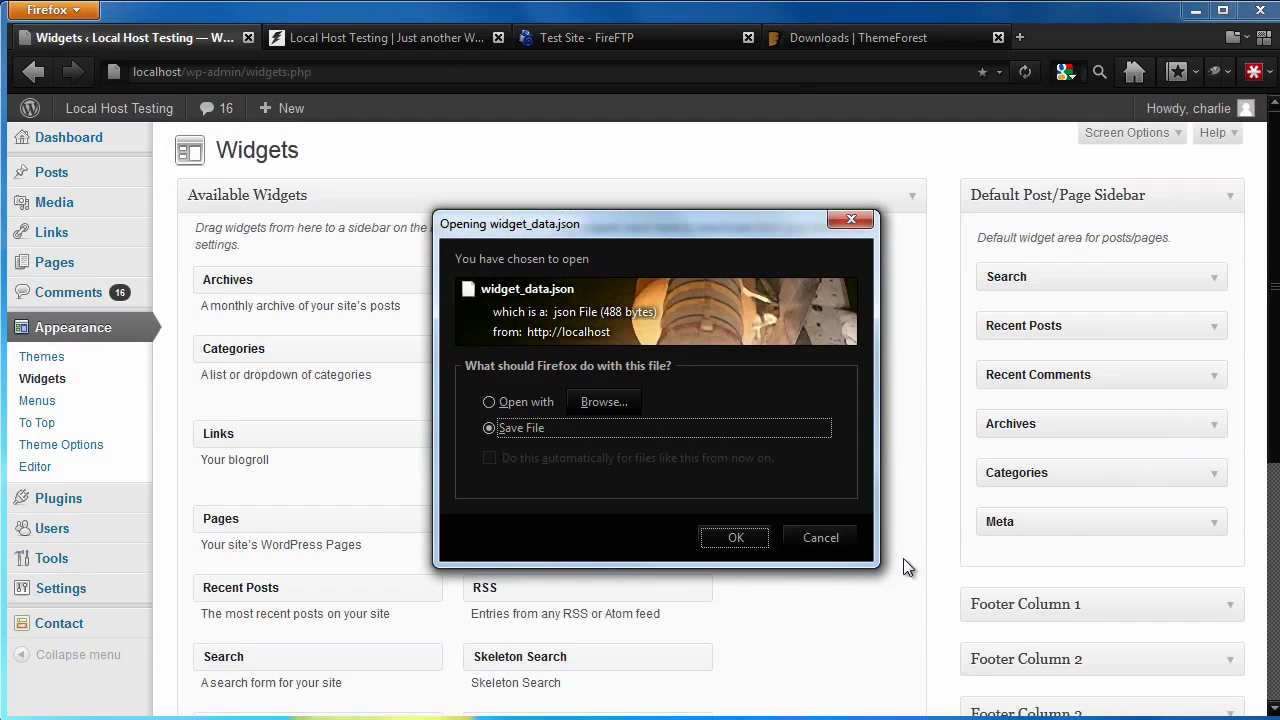
click(742, 541)
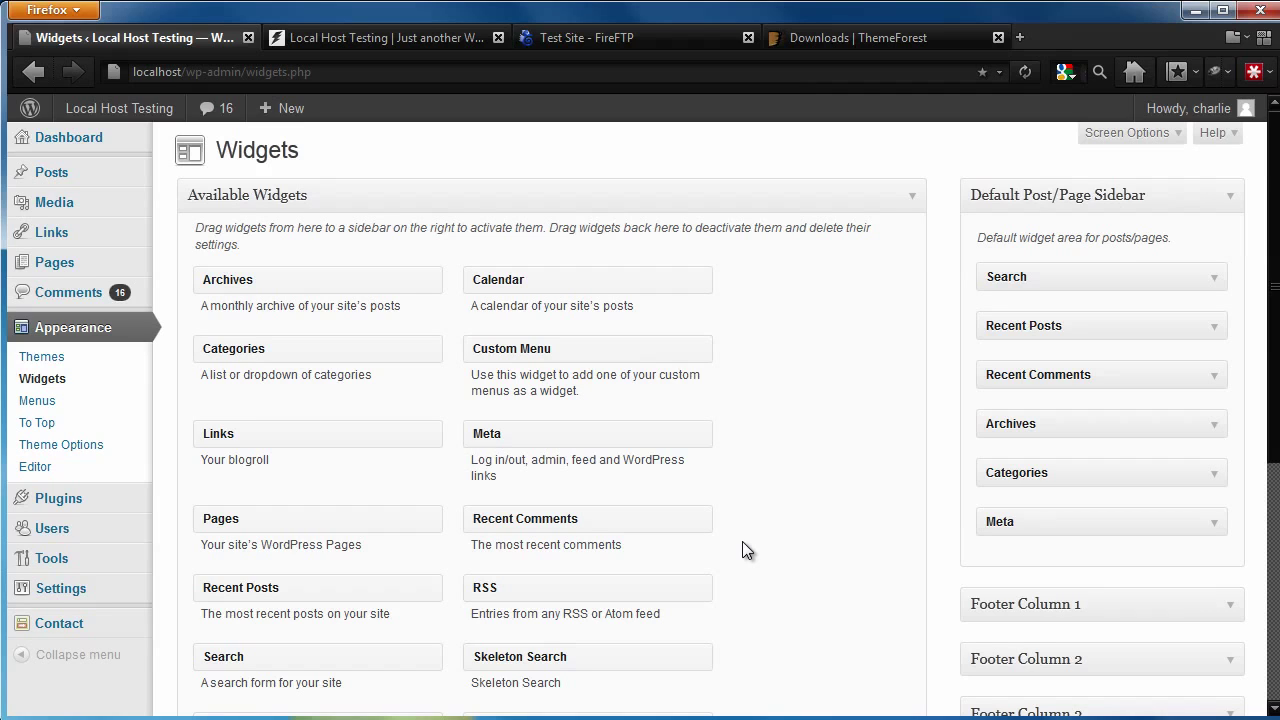
Enable Option Tree's Show Settings & Docs in your profile and update it
mouse_move(135, 541)
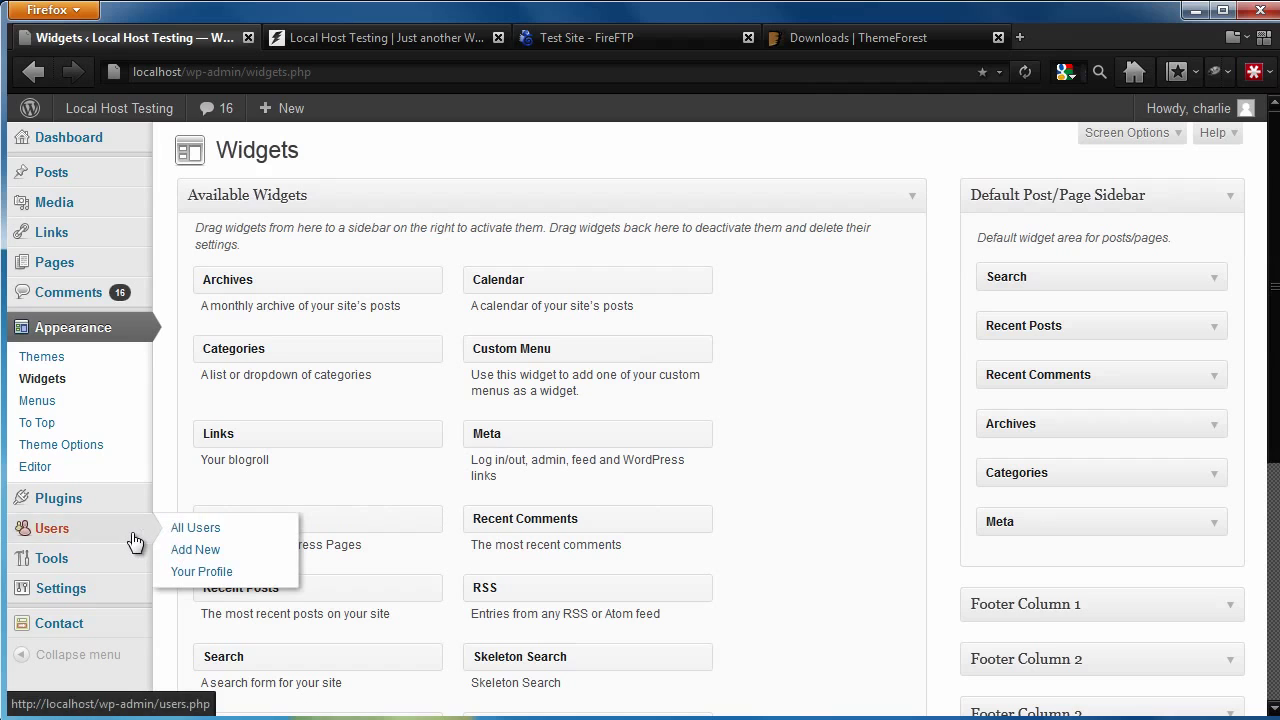
click(200, 571)
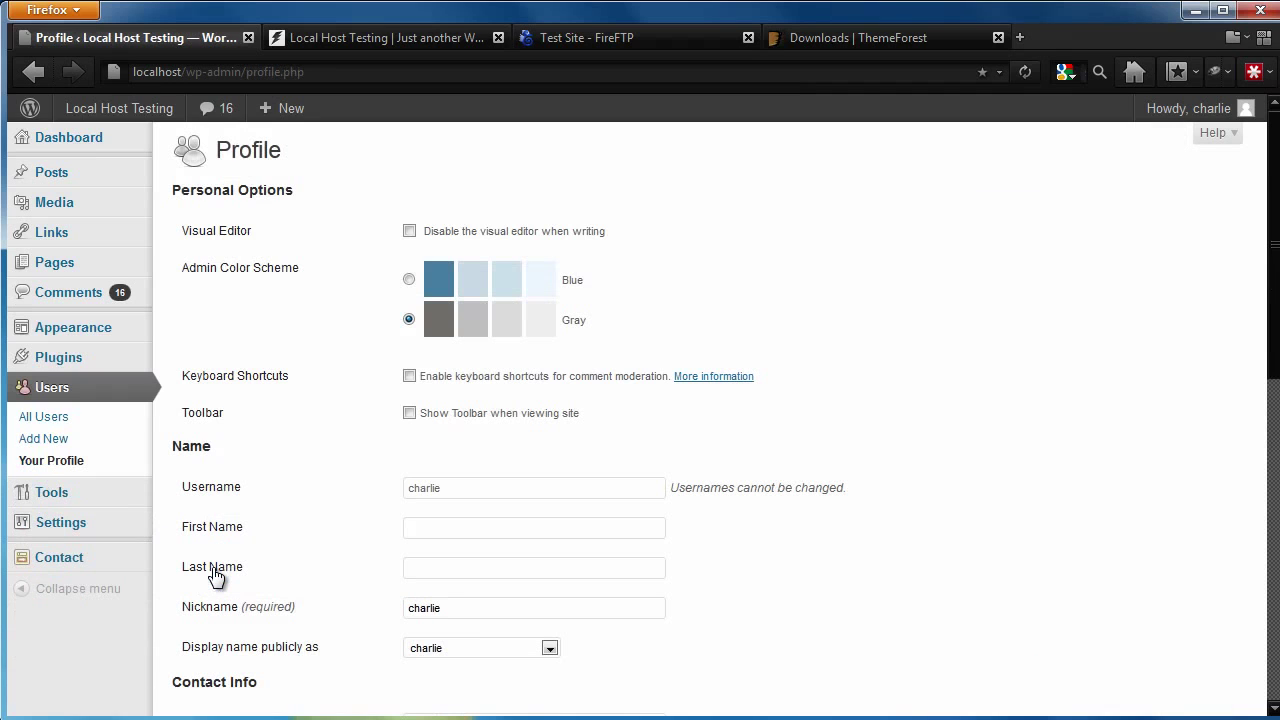
scroll(215, 575, down, 10)
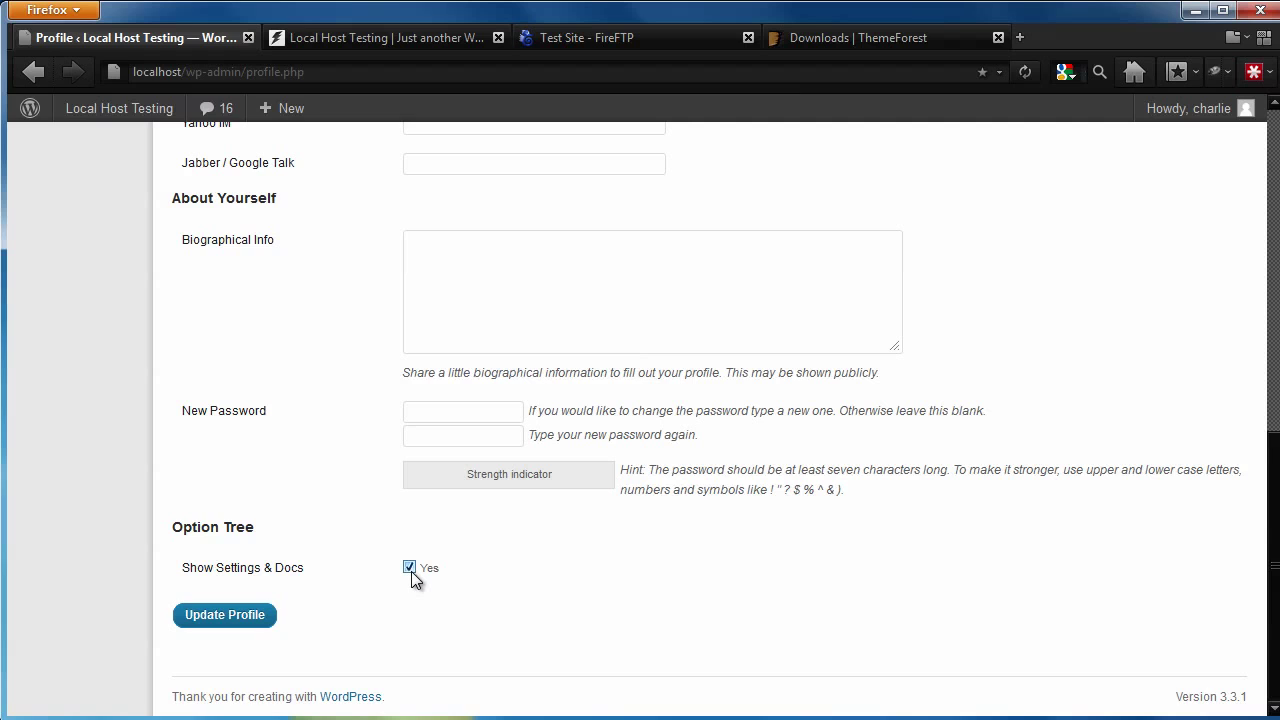
click(266, 618)
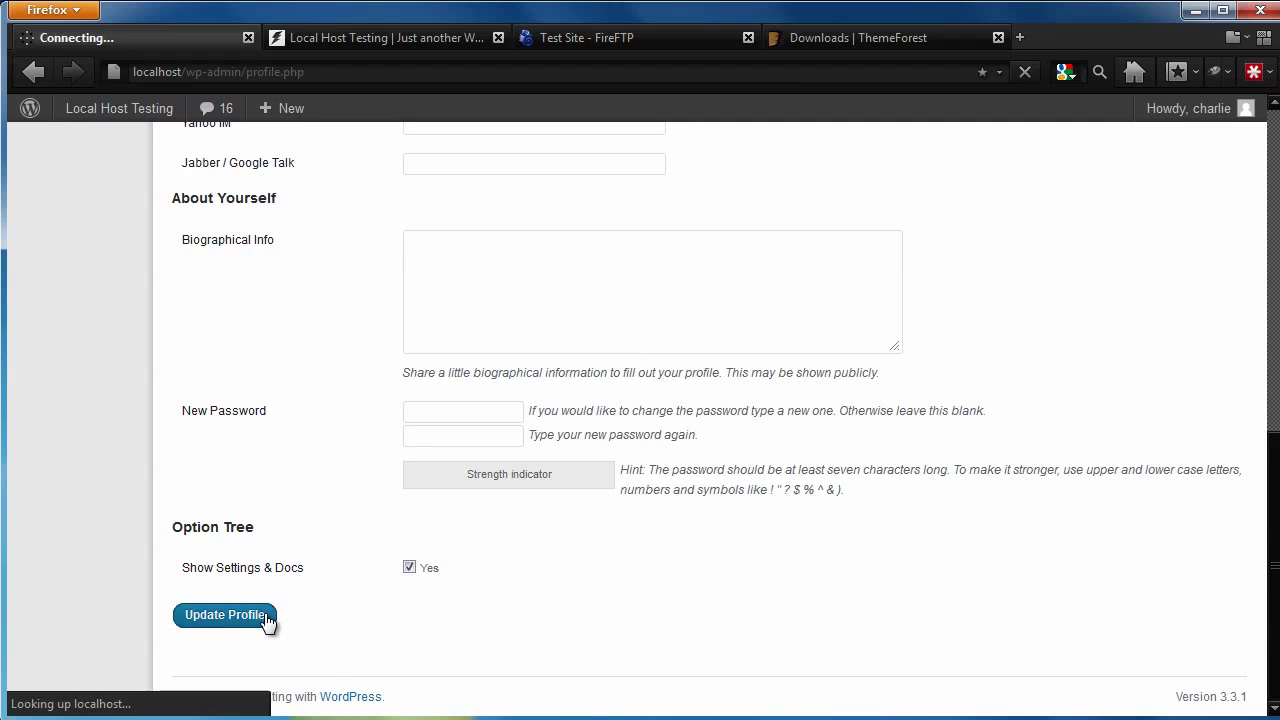
Open OptionTree Settings' Export tab and select all the Theme Options Data text
mouse_move(137, 330)
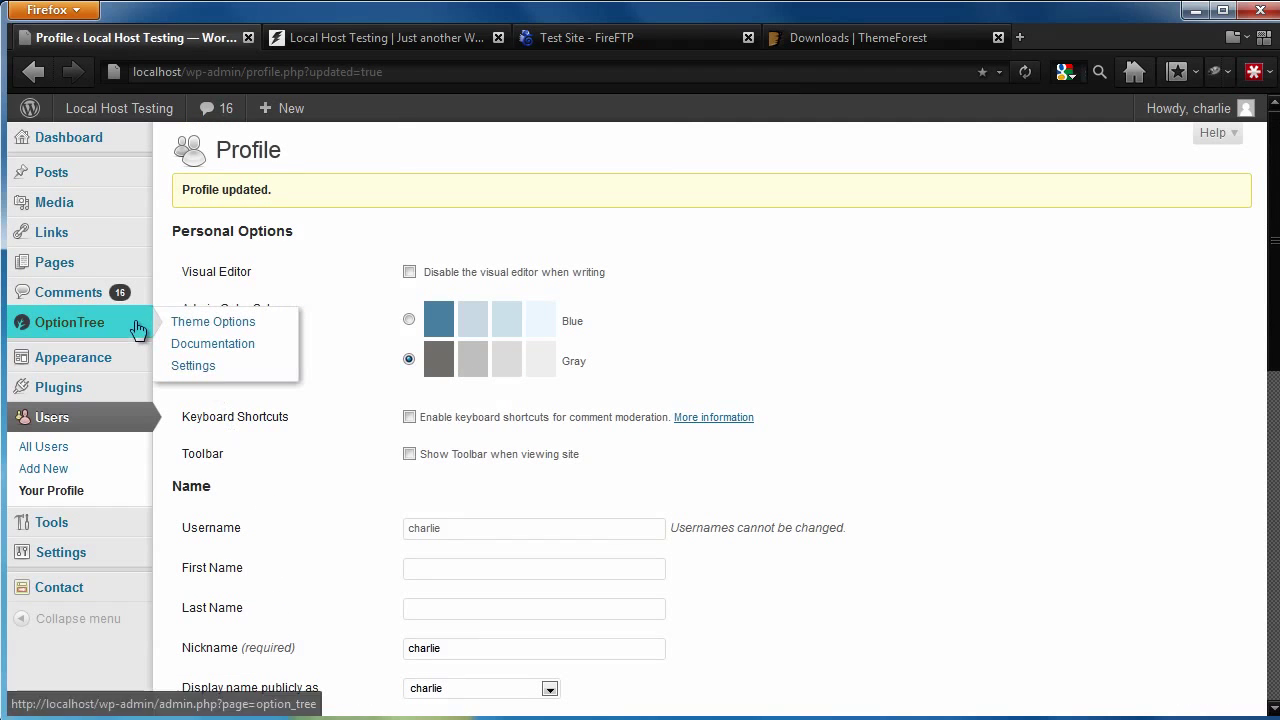
click(229, 376)
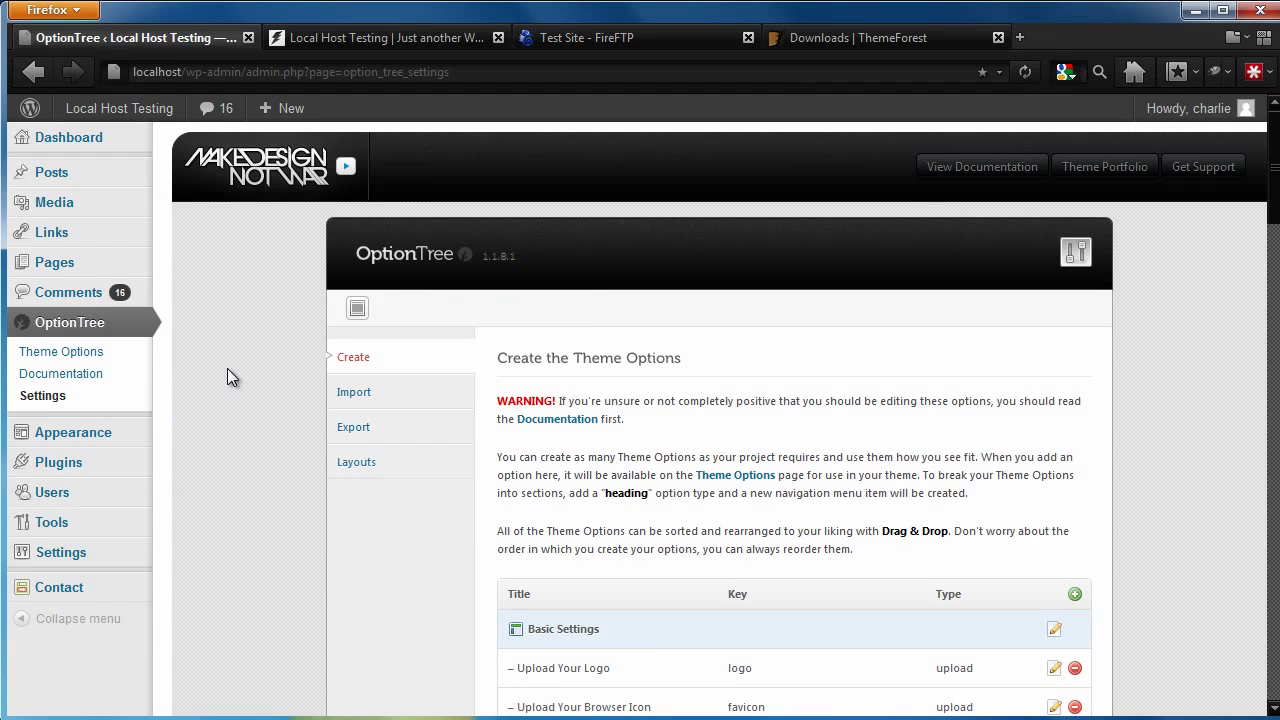
click(355, 429)
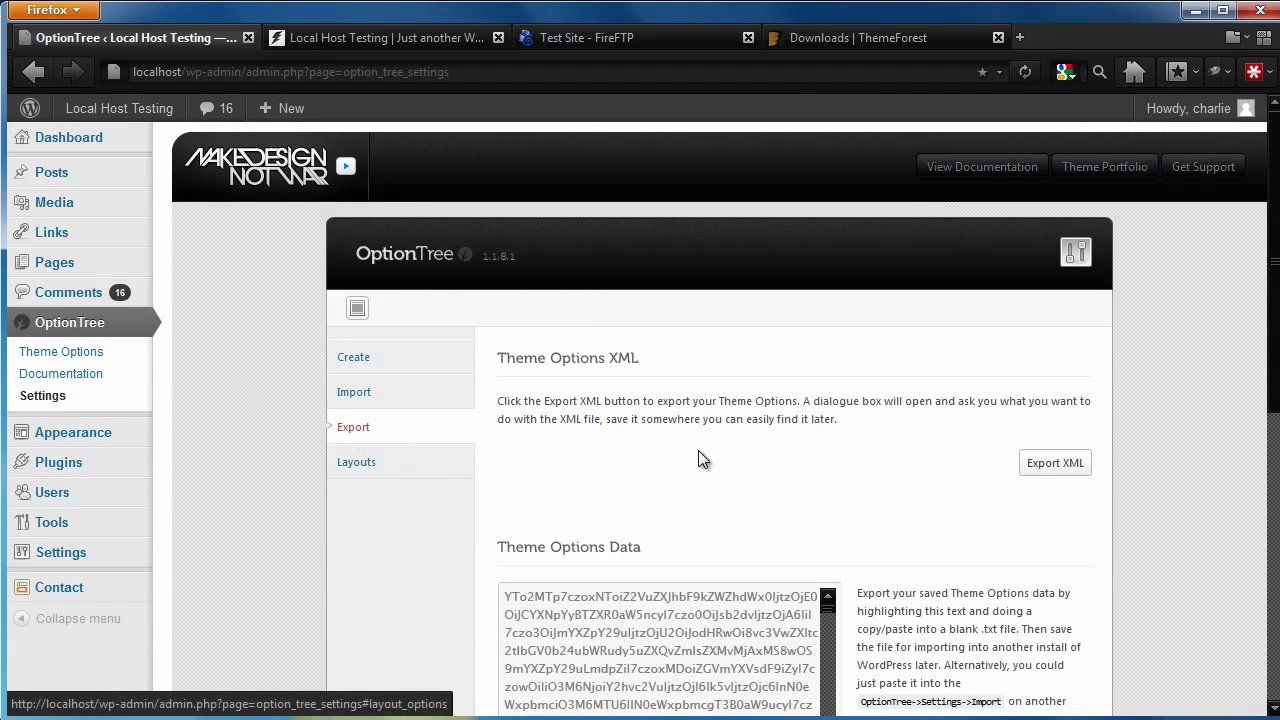
scroll(1273, 377, down, 1)
scroll(1273, 377, down, 2)
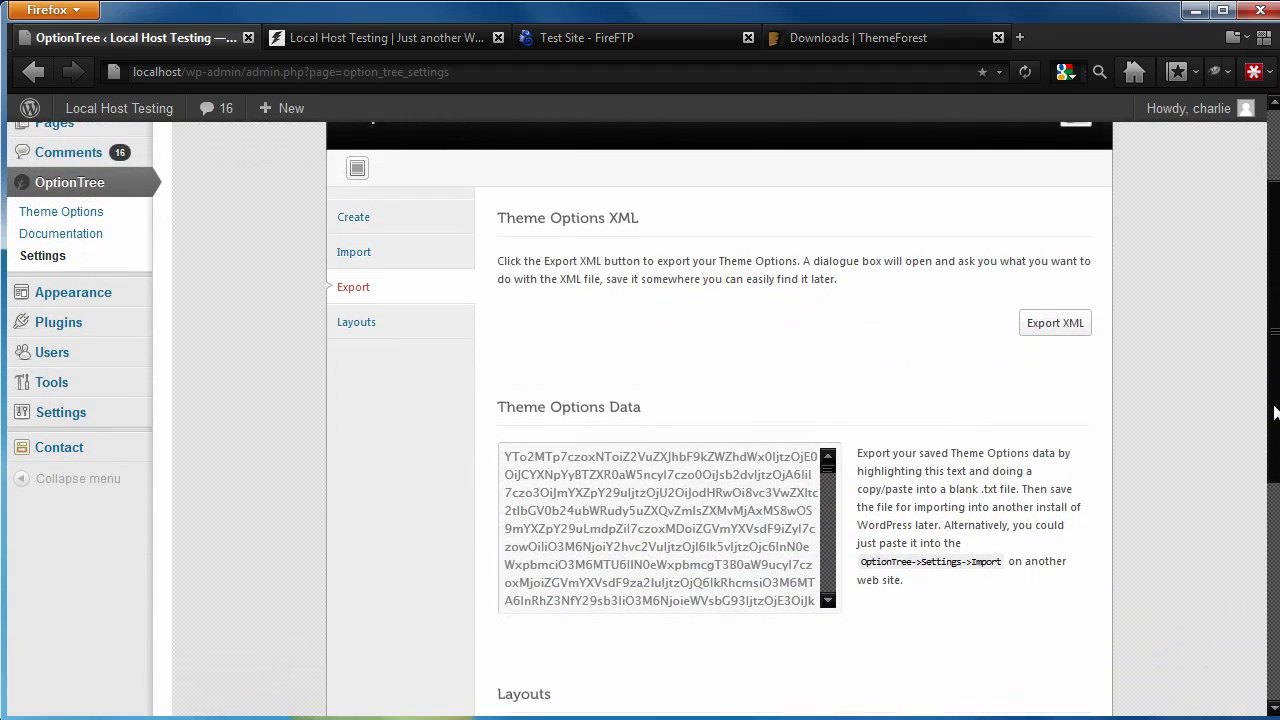
click(712, 527)
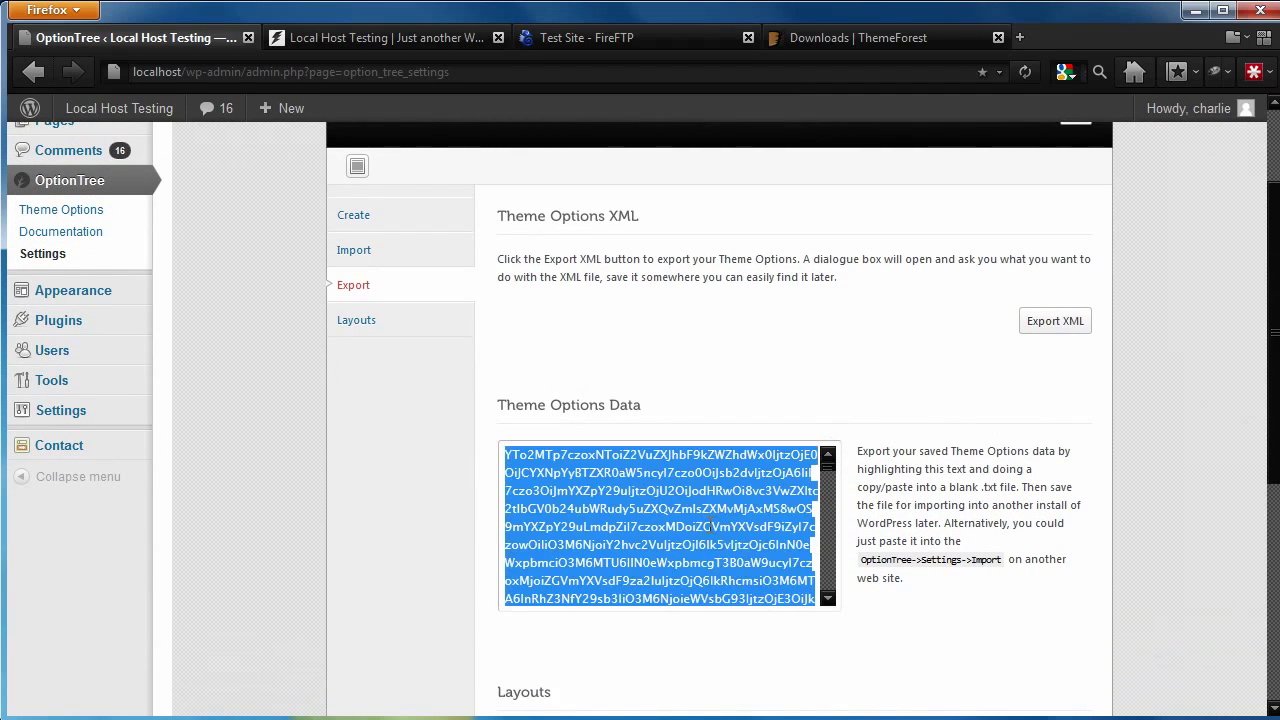
right_click(712, 527)
Copy the theme options data and paste it into a new Notepad++ document
click(748, 618)
key(alt+Tab)
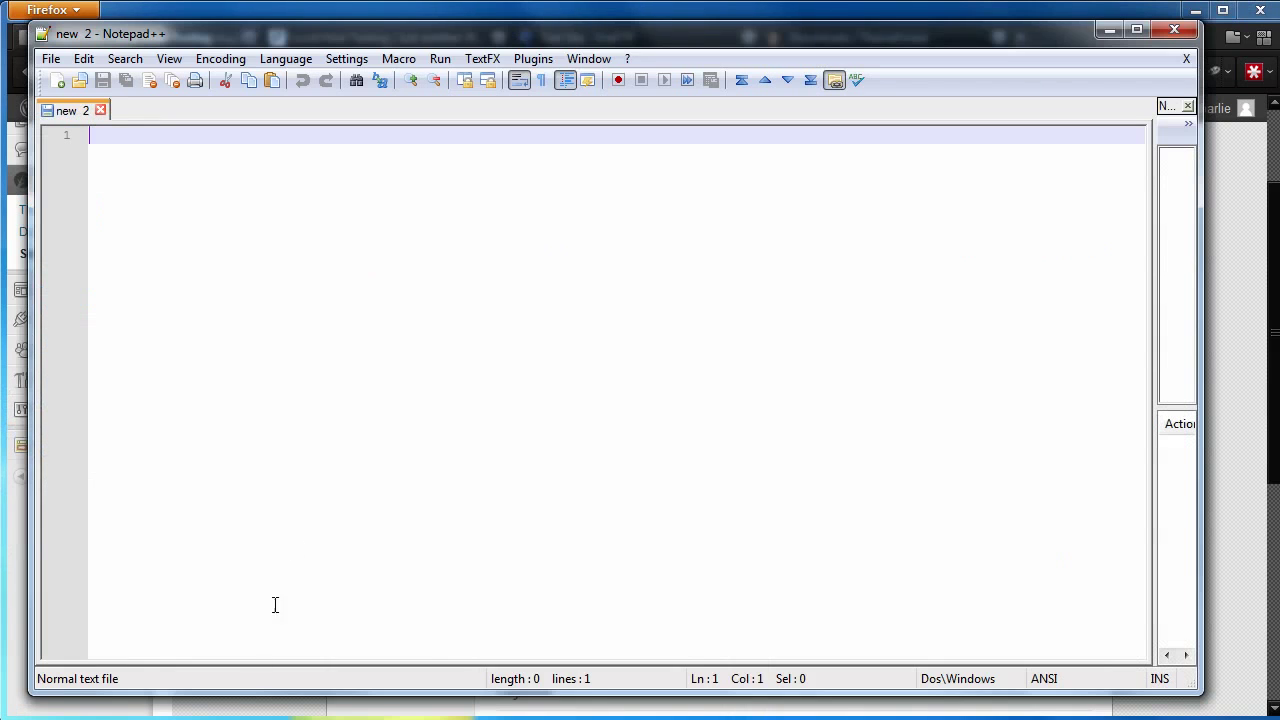
right_click(355, 206)
click(404, 263)
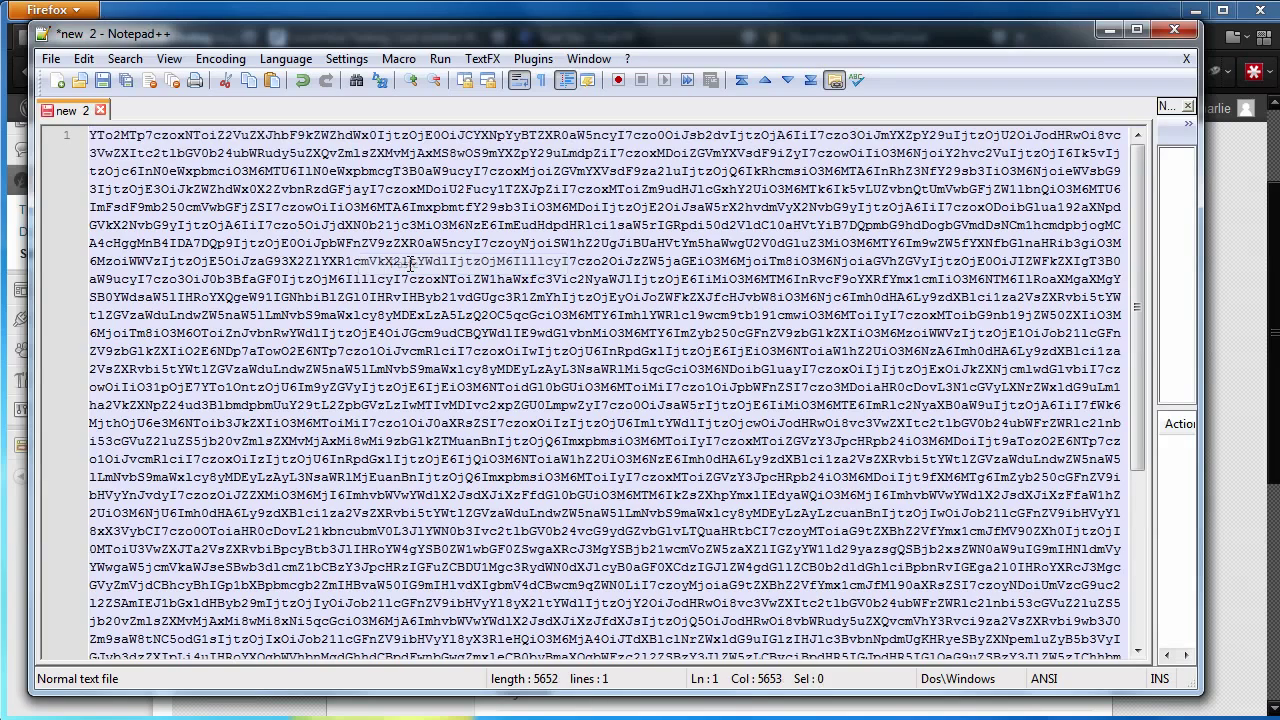
Save the document to the Desktop as 'super-skeleton theme options backup'
click(51, 59)
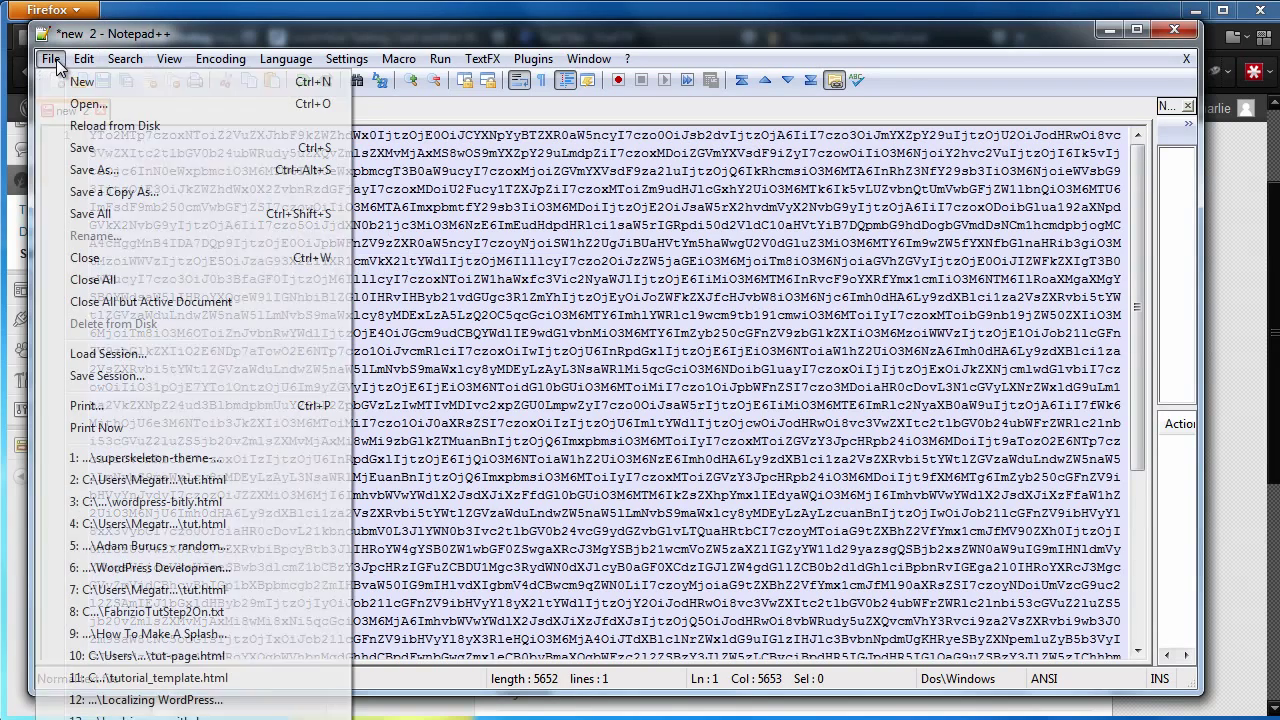
click(94, 170)
click(388, 330)
text(super-skeleton theme )
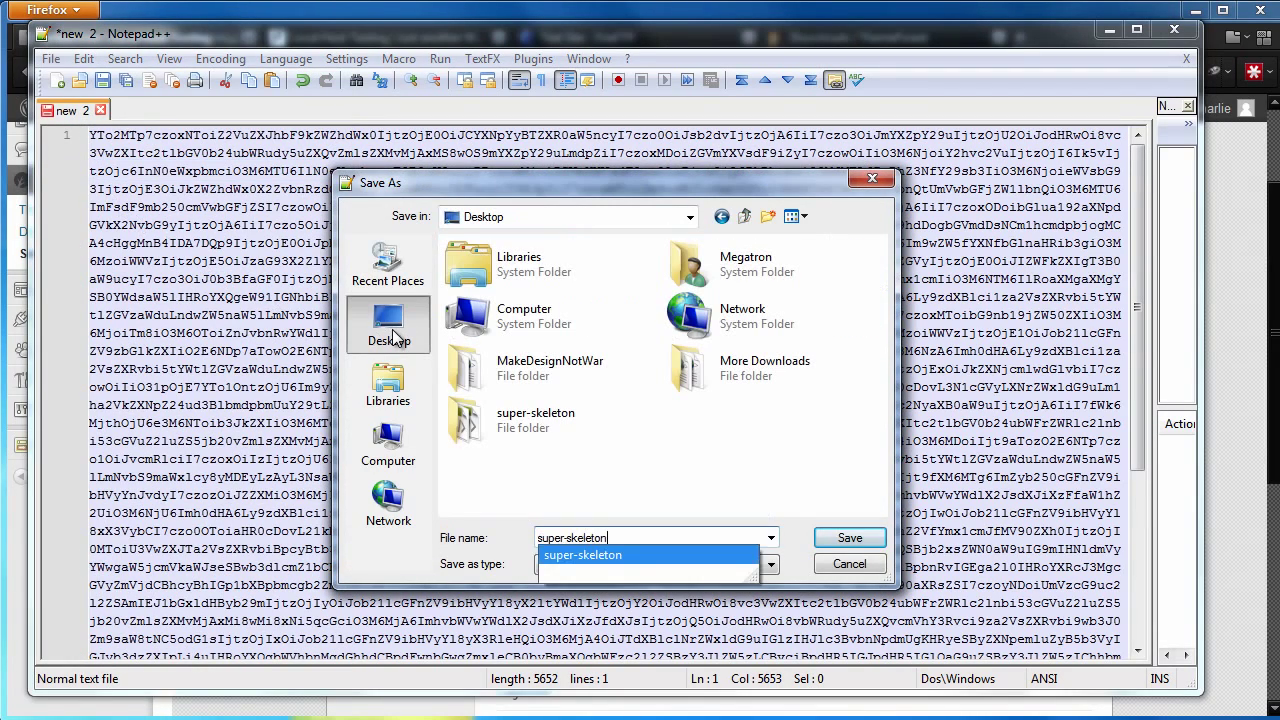
text(options backup)
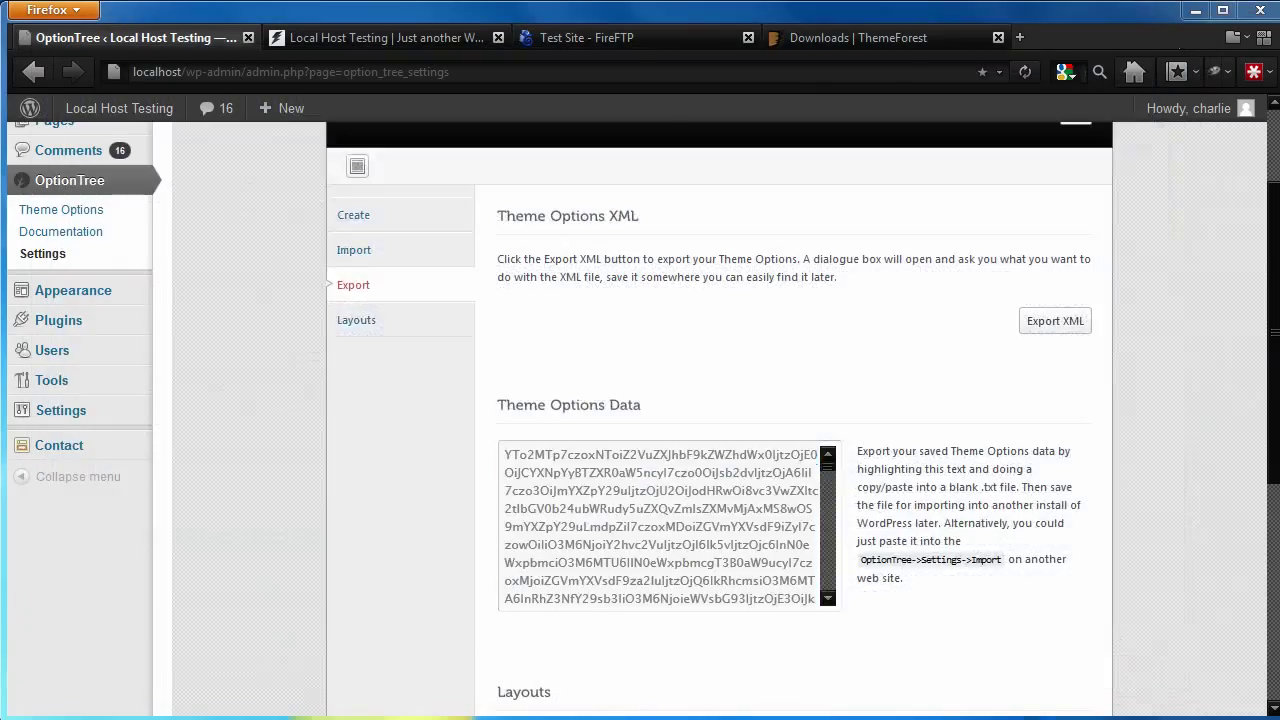
click(265, 263)
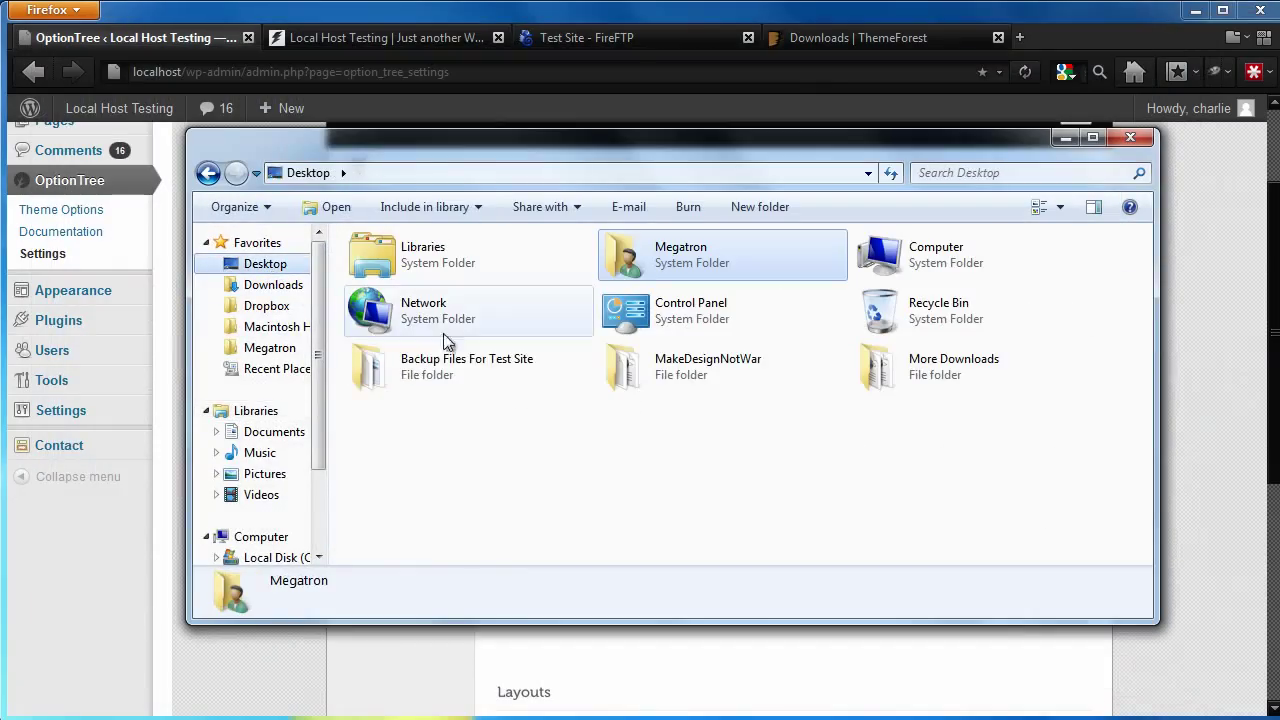
double_click(488, 374)
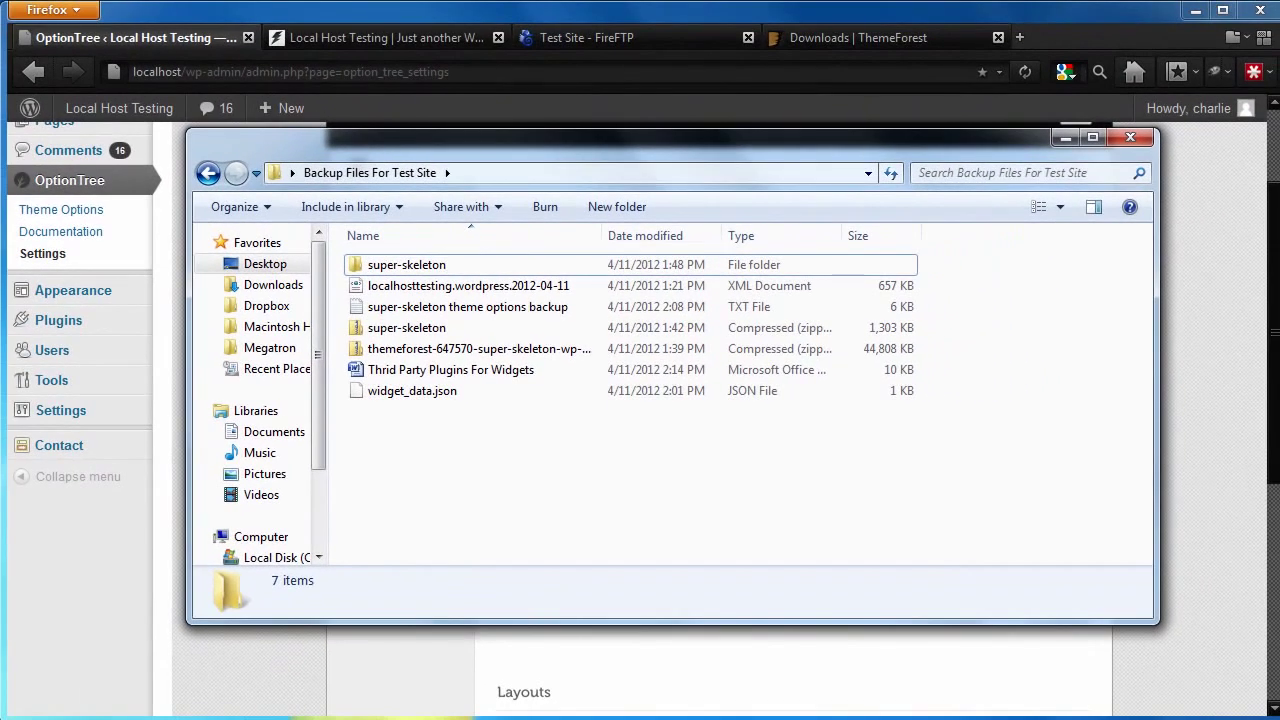
Activate the WordPress Reset plugin from the Plugins list
click(1130, 137)
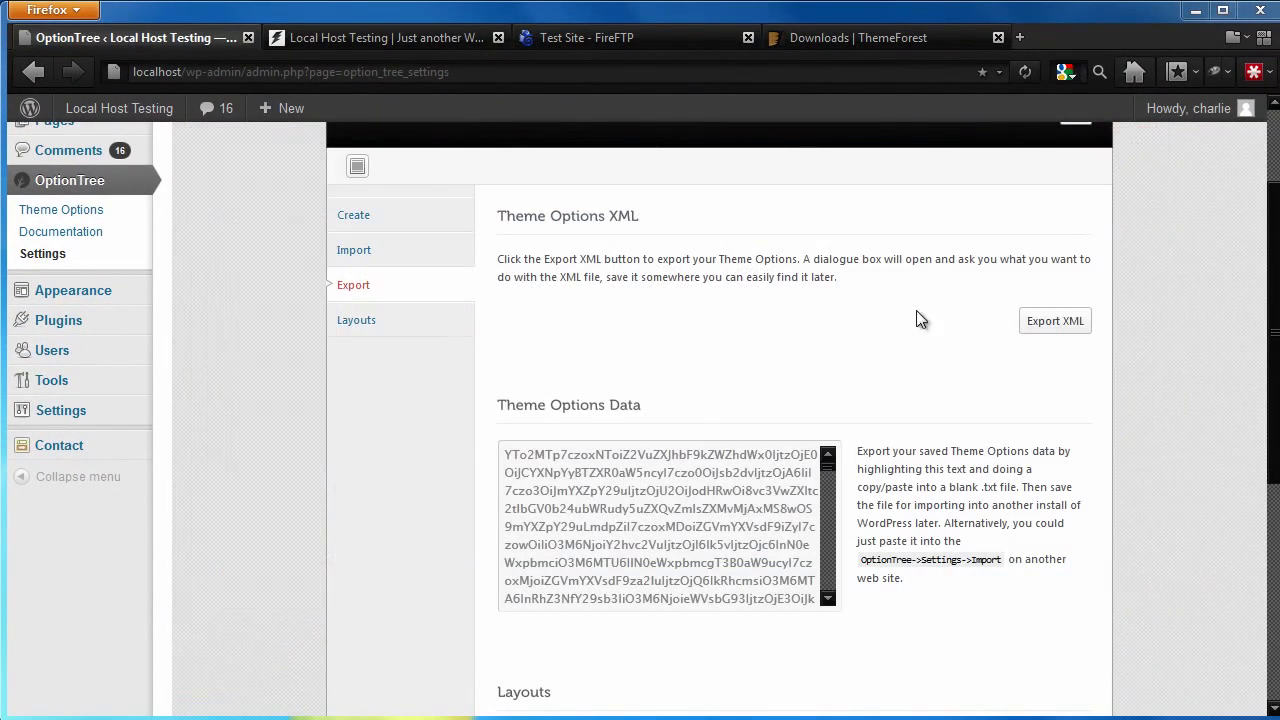
click(58, 320)
scroll(133, 331, down, 3)
click(229, 560)
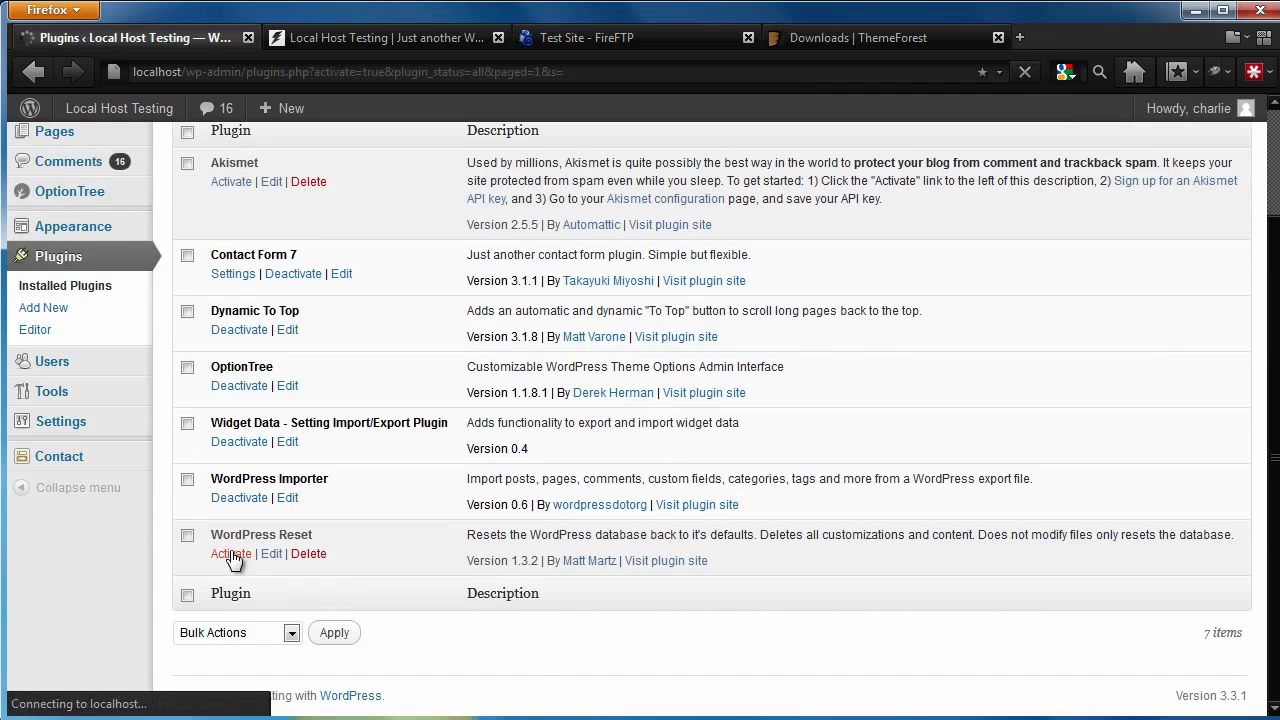
Reset the database by confirming with 'reset', then reload the front end to verify
mouse_move(52, 522)
click(190, 588)
click(246, 374)
text(reset)
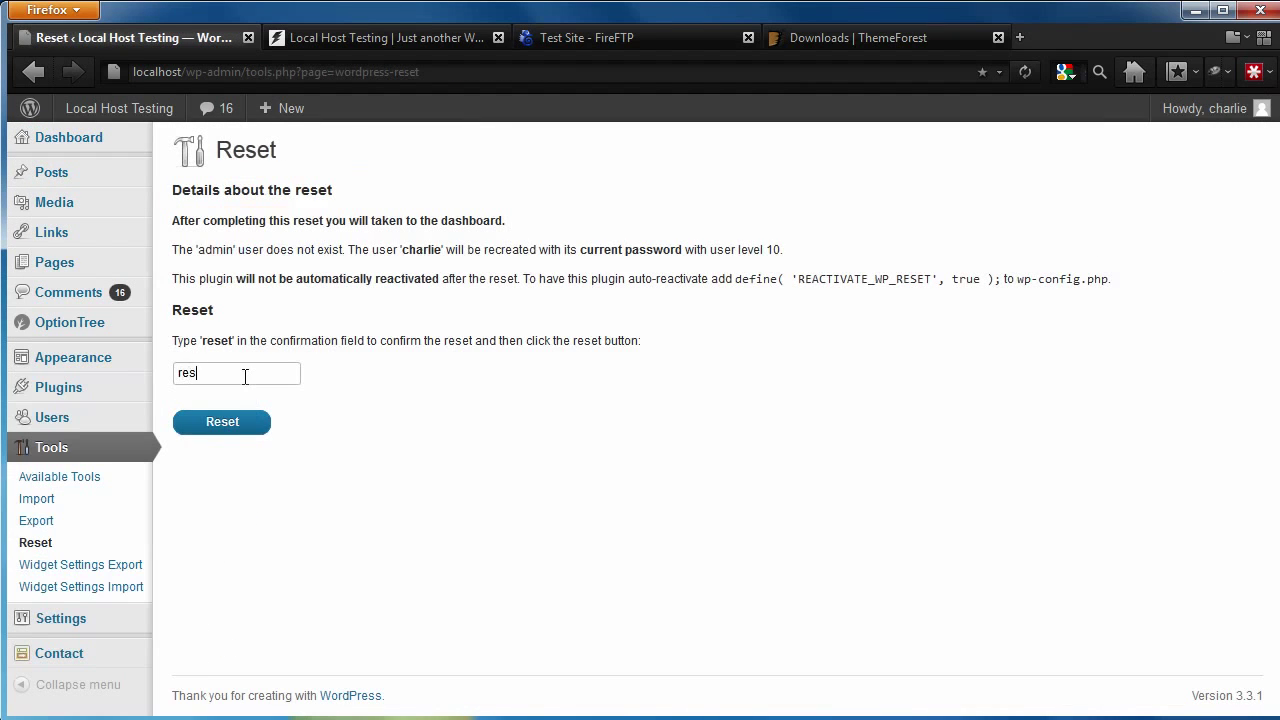
click(231, 426)
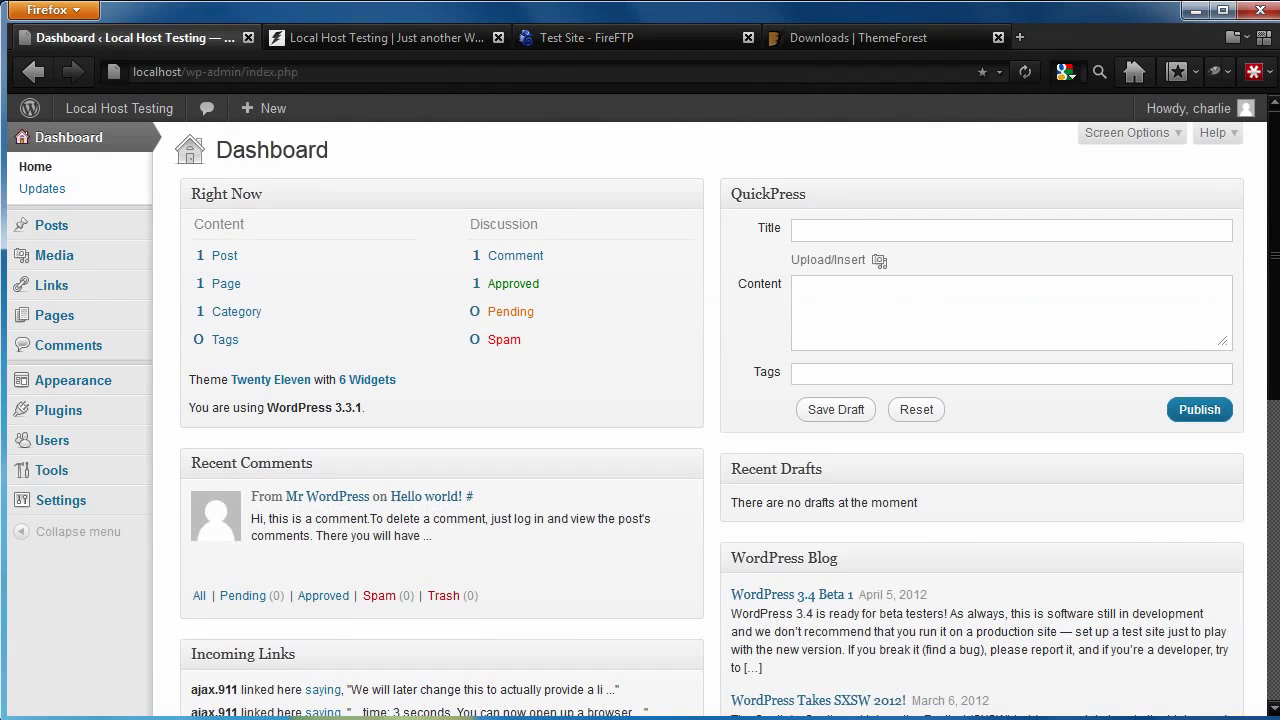
click(418, 38)
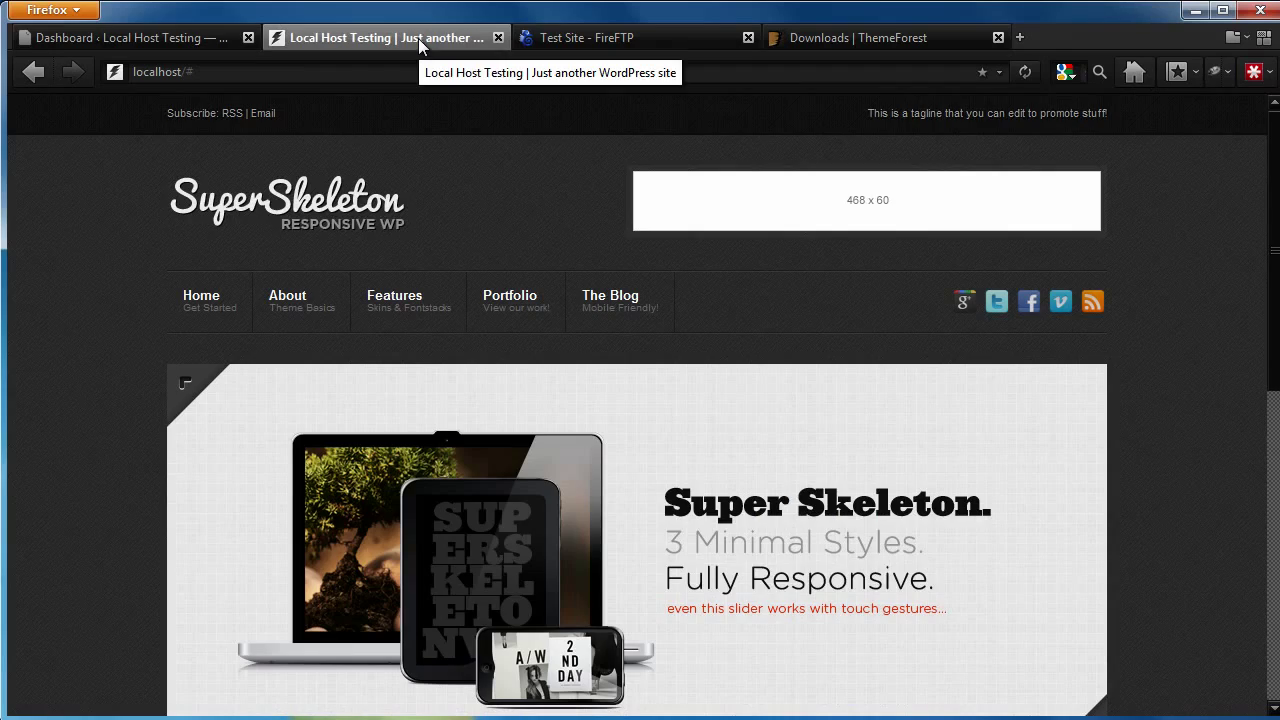
click(1025, 75)
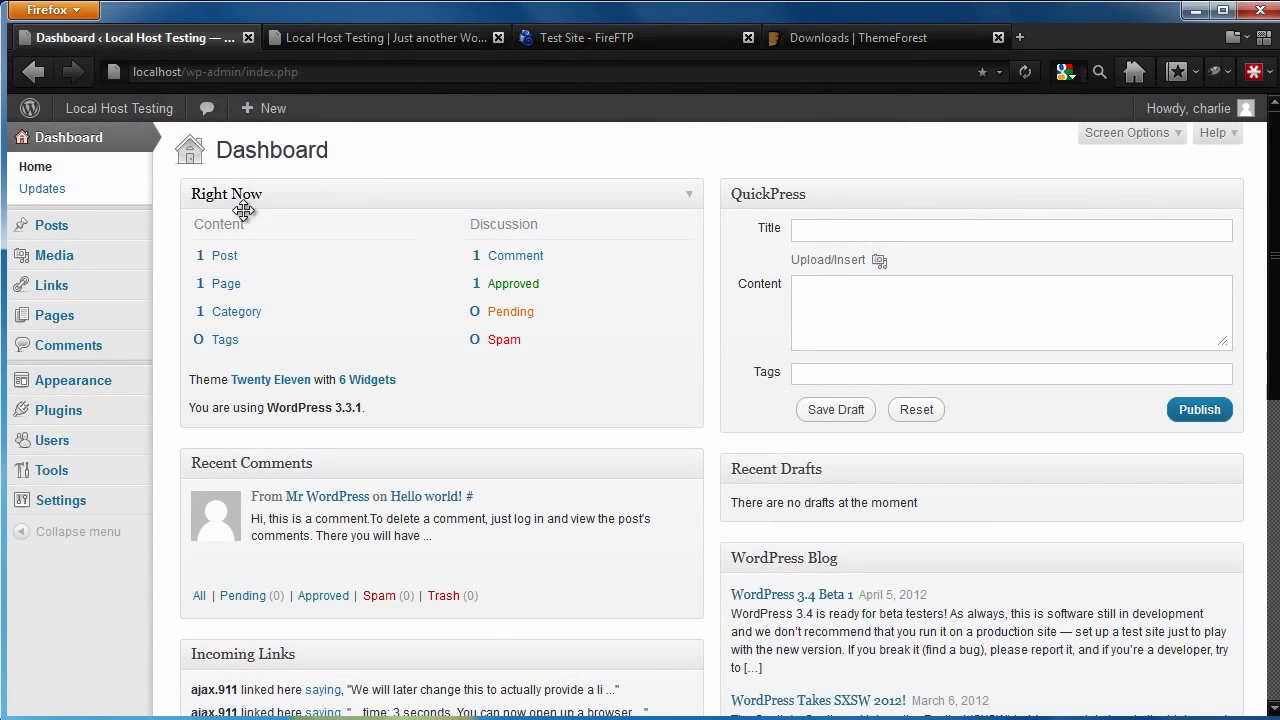
Upload the localhosttesting.wordpress.2012-04-11 export file from Backup Files For Test Site to the WordPress importer
mouse_move(135, 482)
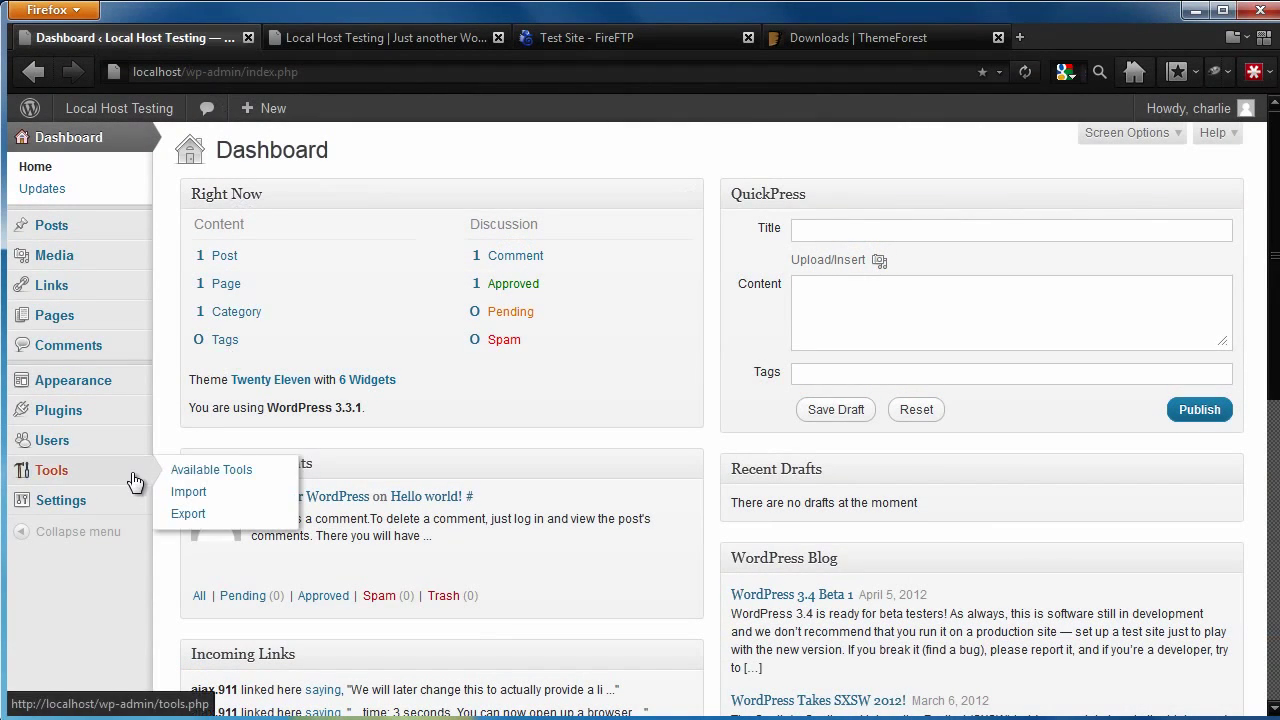
click(204, 494)
click(232, 397)
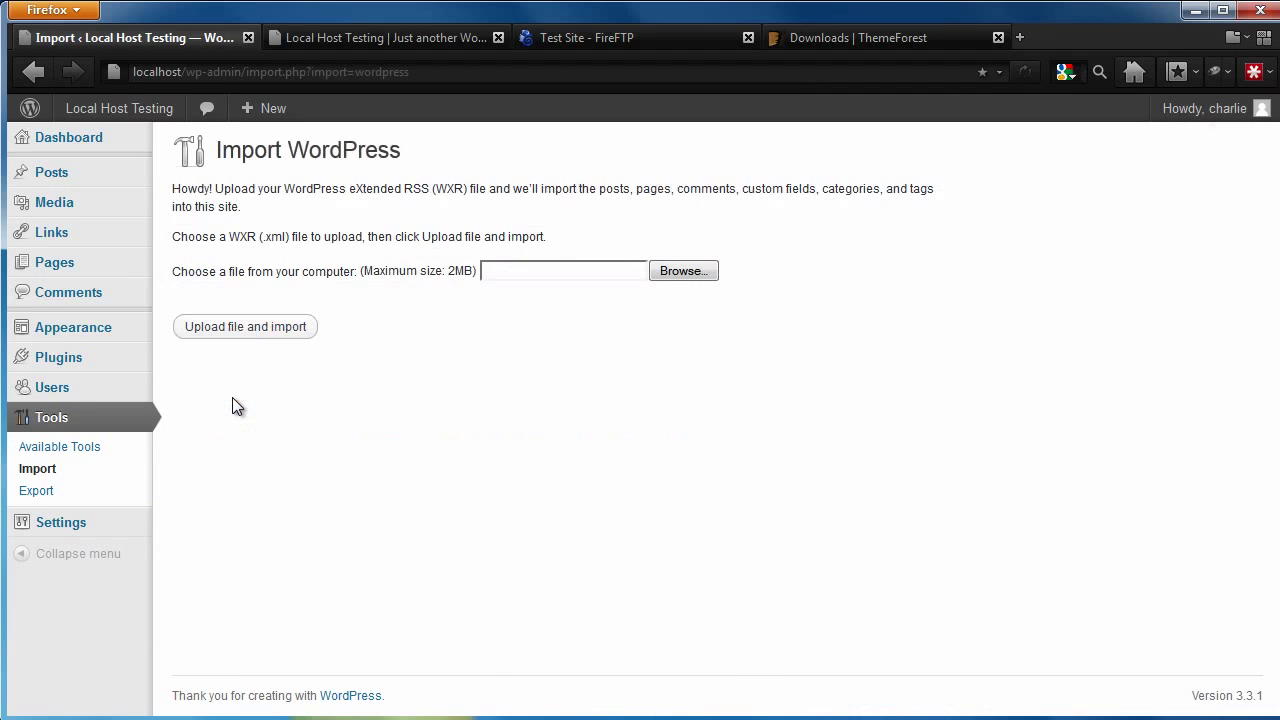
click(680, 272)
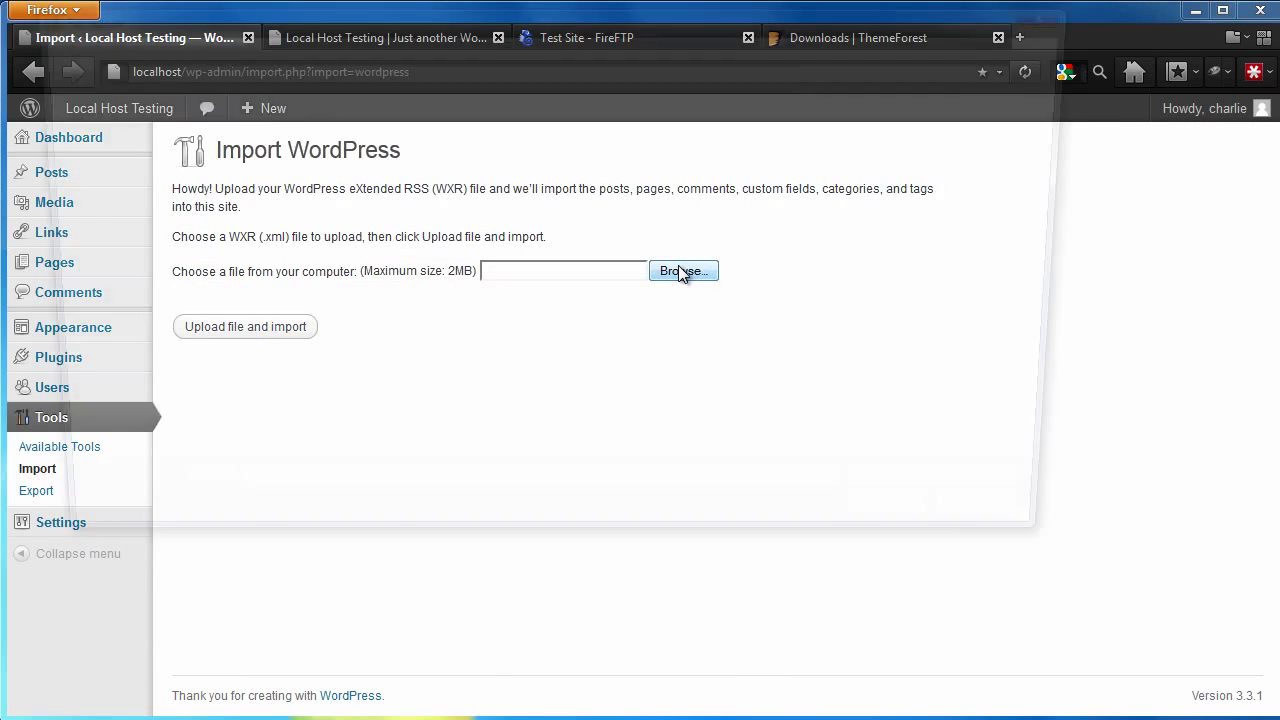
double_click(536, 183)
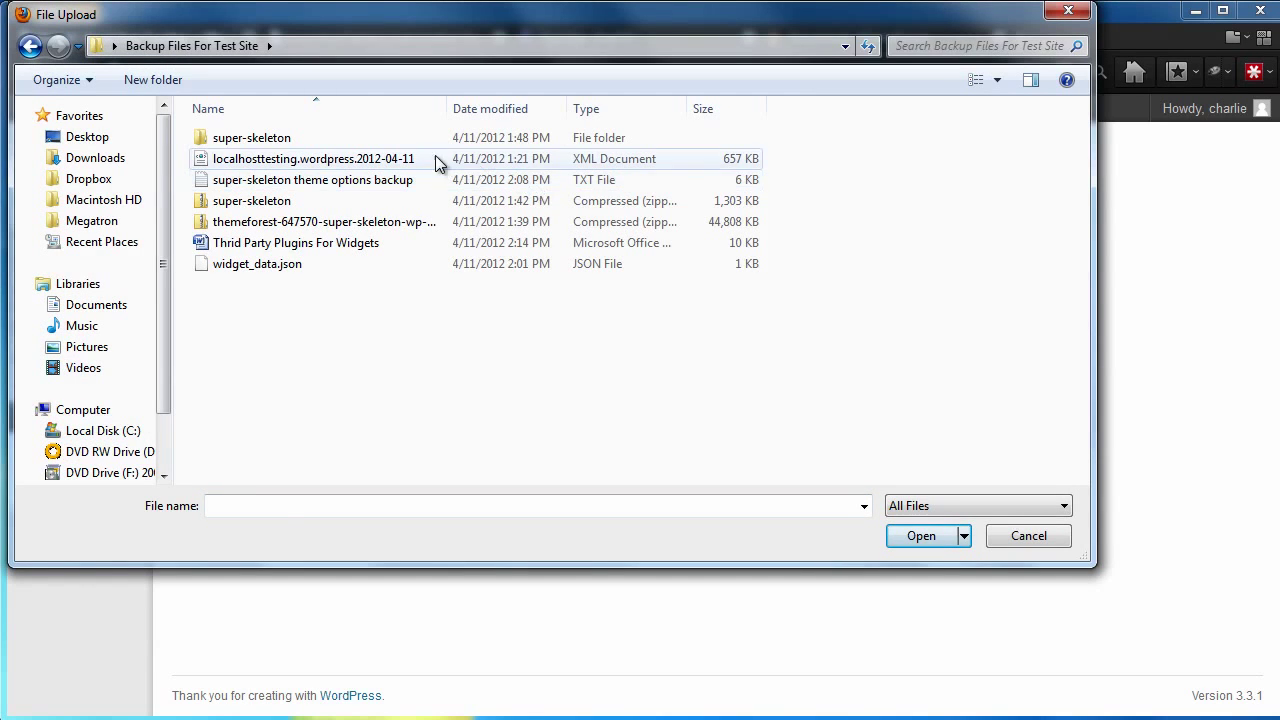
click(420, 161)
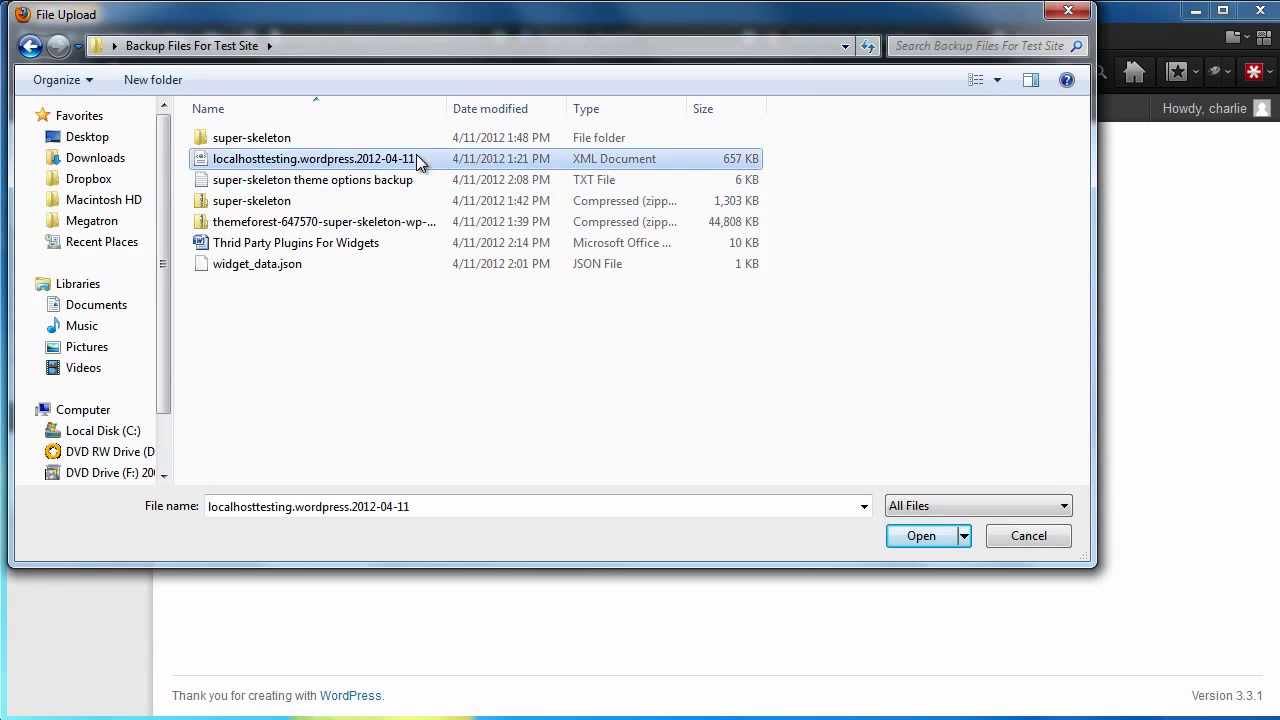
click(921, 536)
click(298, 330)
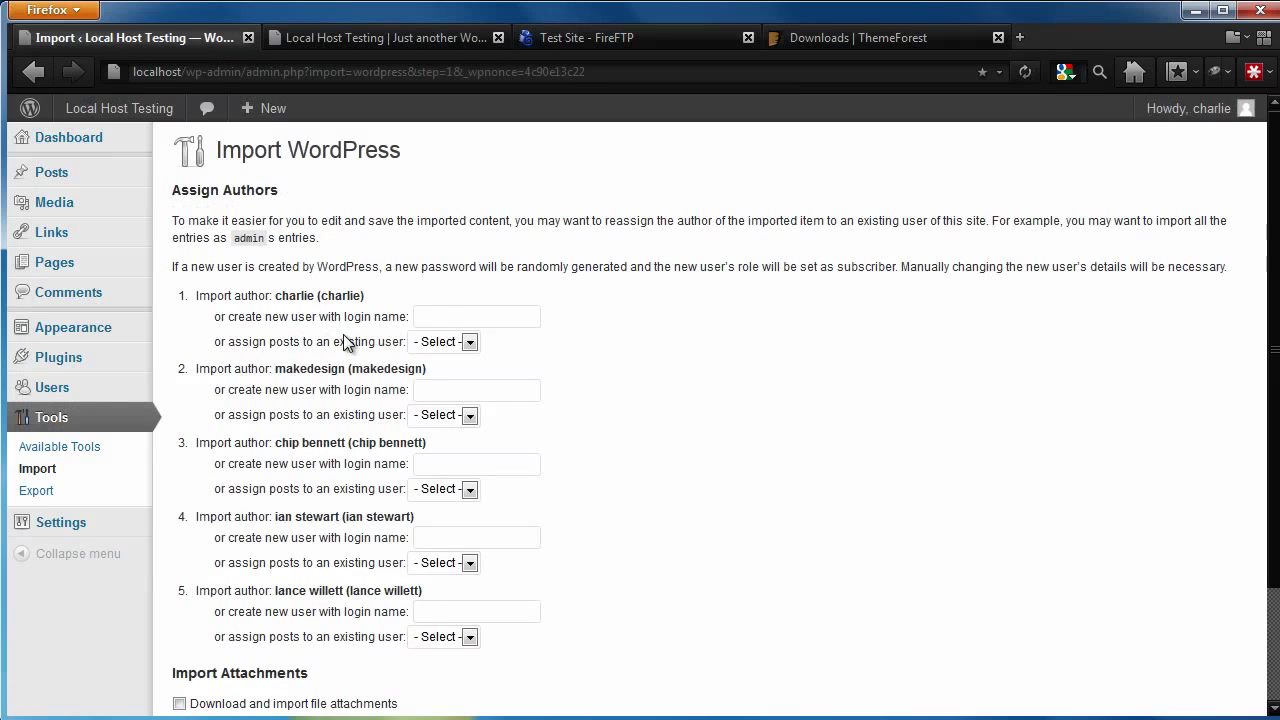
Run the import with file attachments downloaded, then go back to the dashboard
click(444, 316)
scroll(444, 316, down, 3)
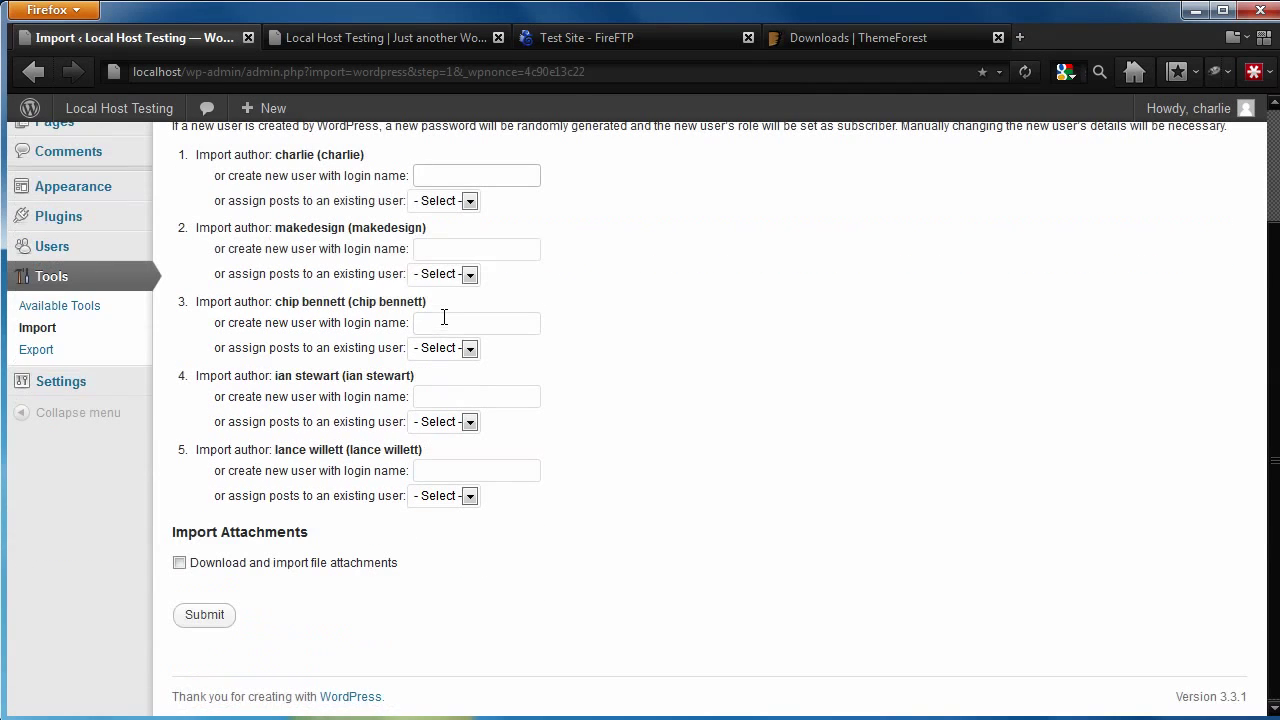
click(178, 564)
click(204, 615)
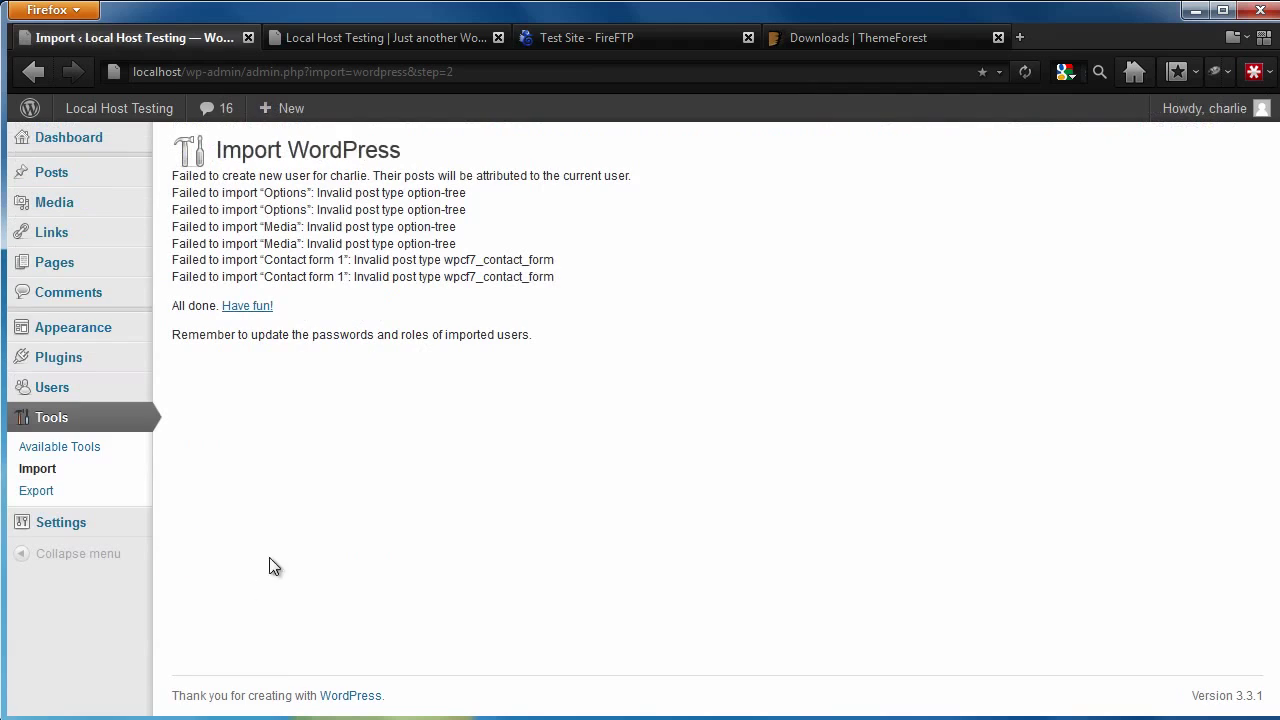
click(248, 309)
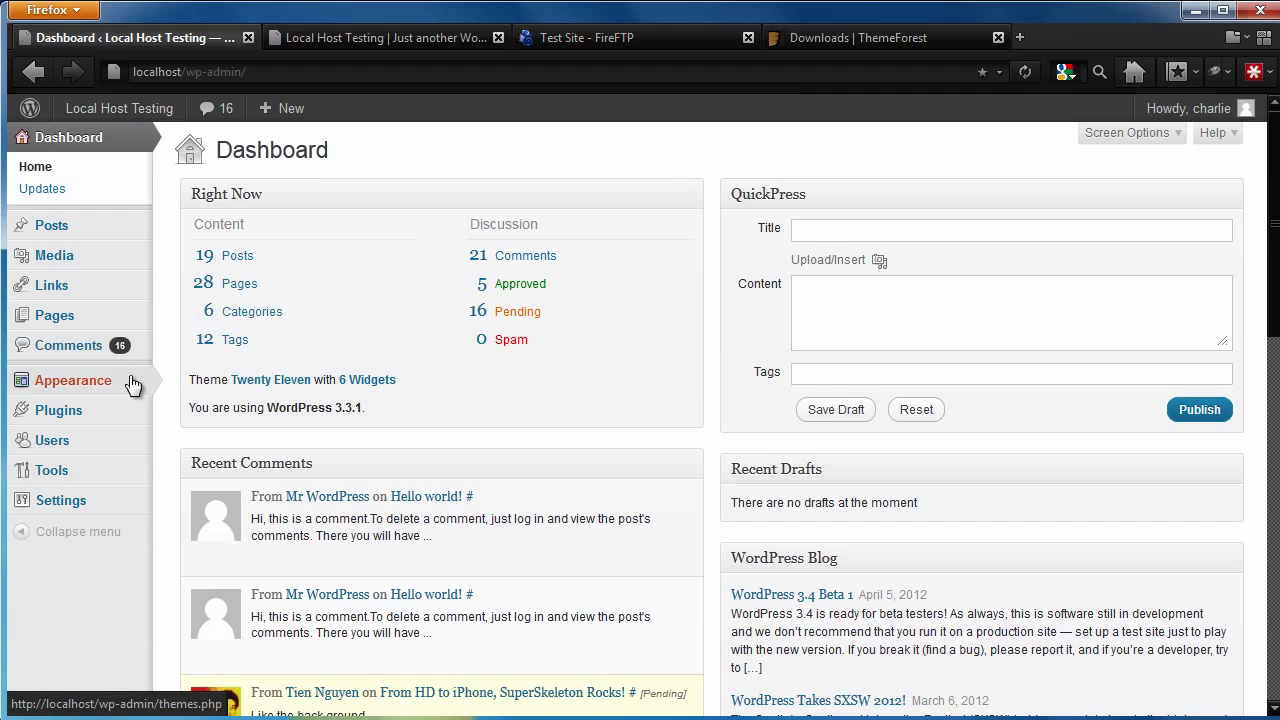
Upload and install super-skeleton.zip as a new theme, then activate Super Skeleton 1.8.0
mouse_move(55, 383)
click(190, 387)
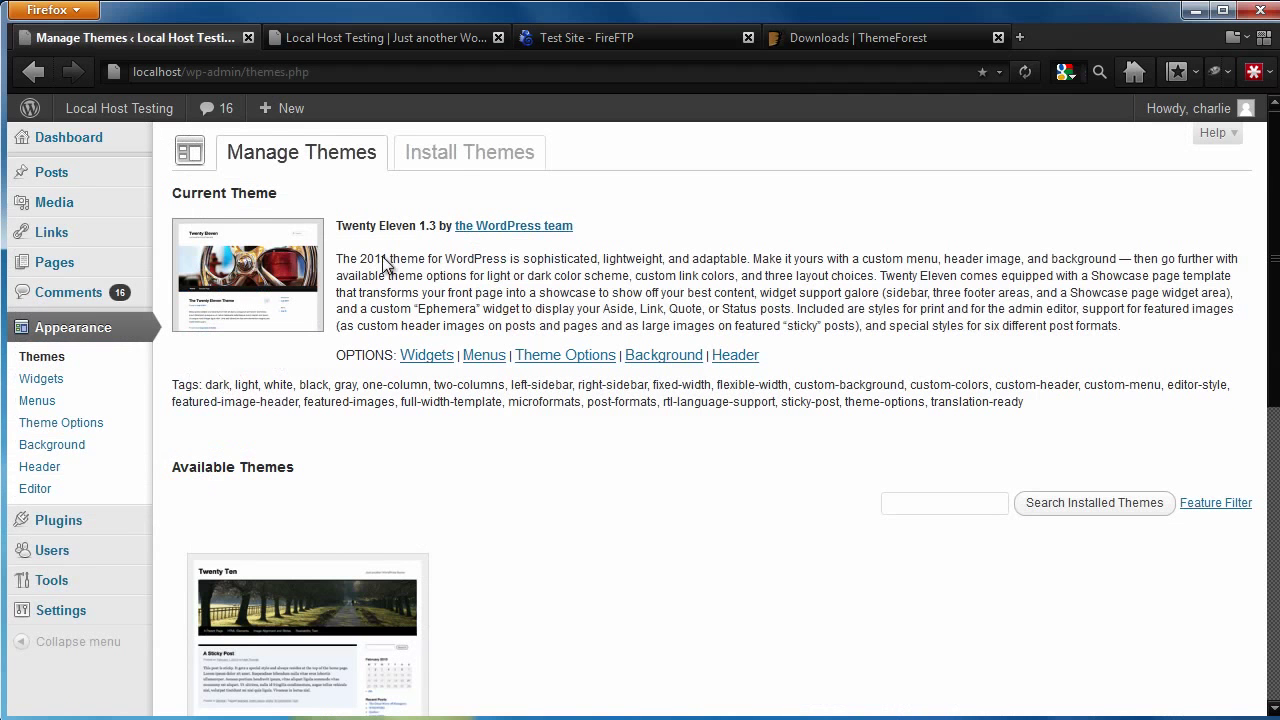
click(460, 160)
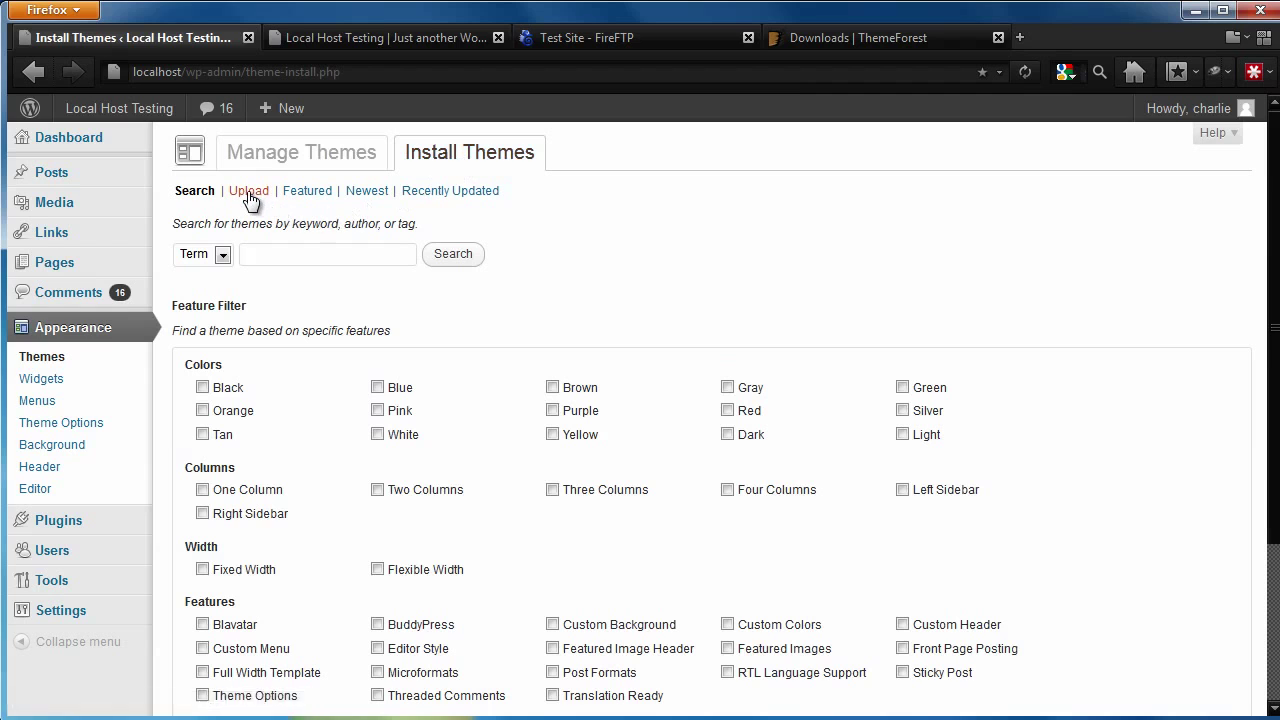
click(250, 196)
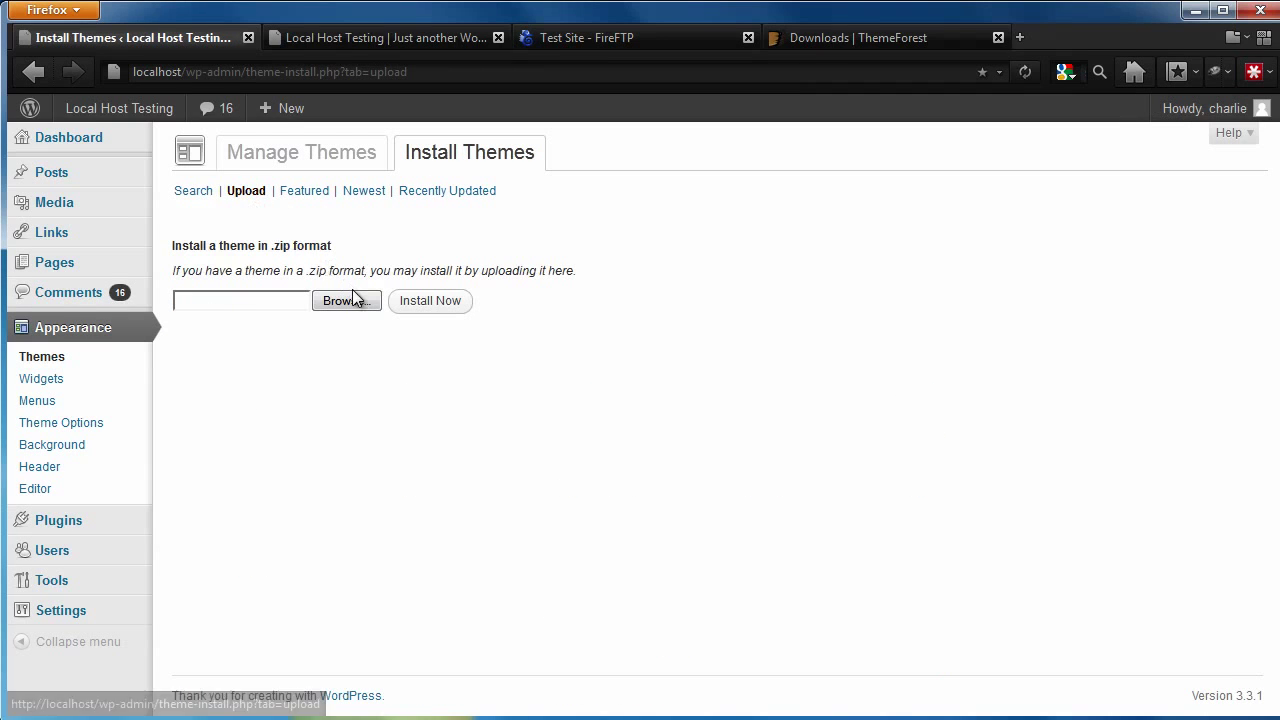
click(357, 300)
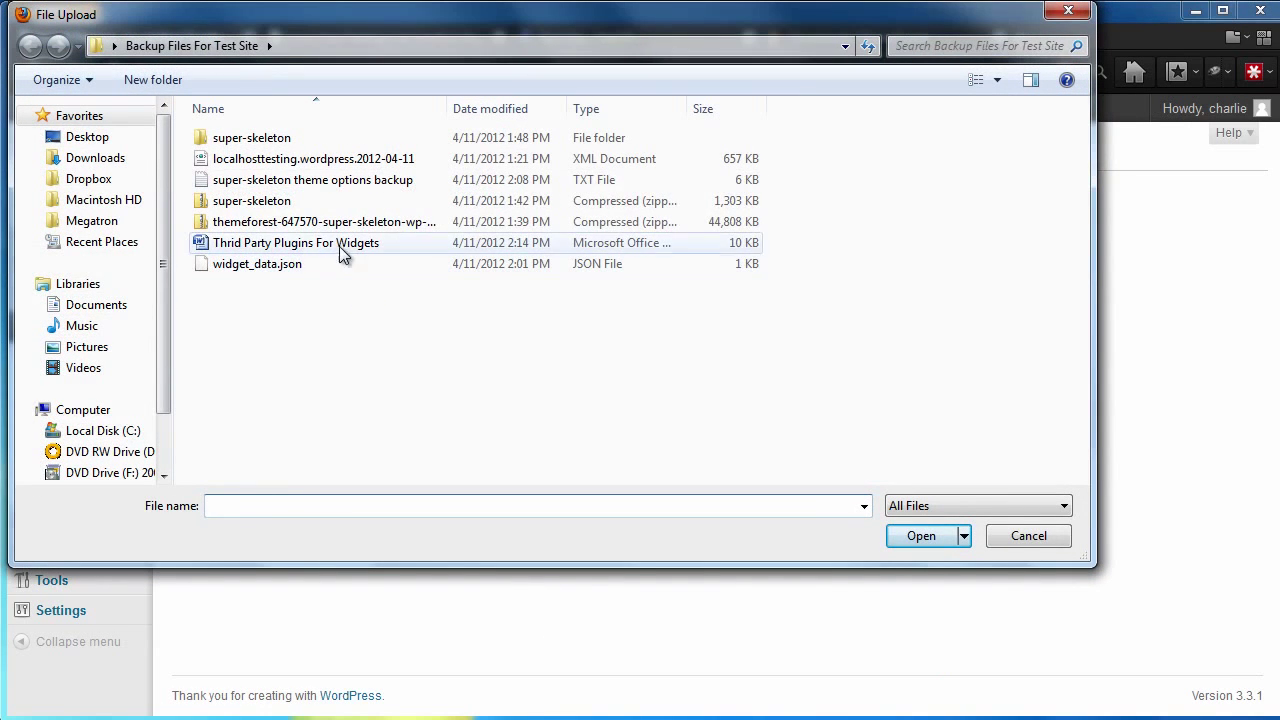
click(280, 200)
click(916, 538)
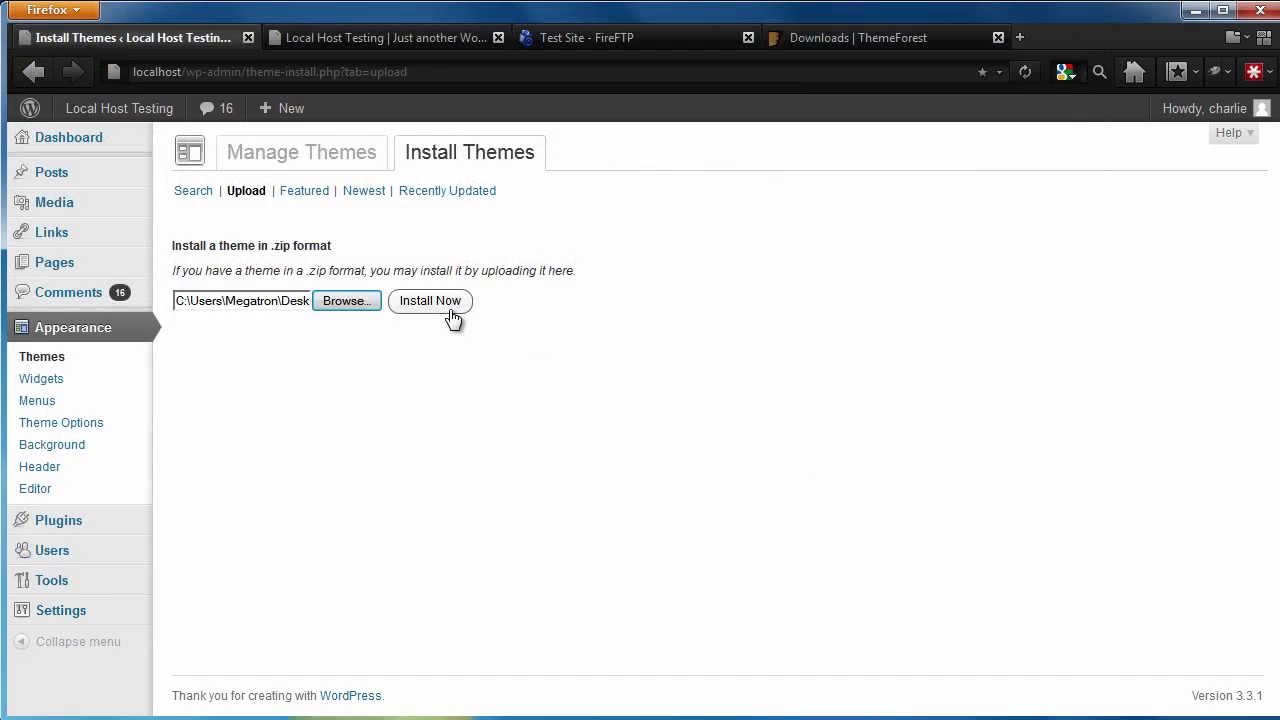
click(433, 303)
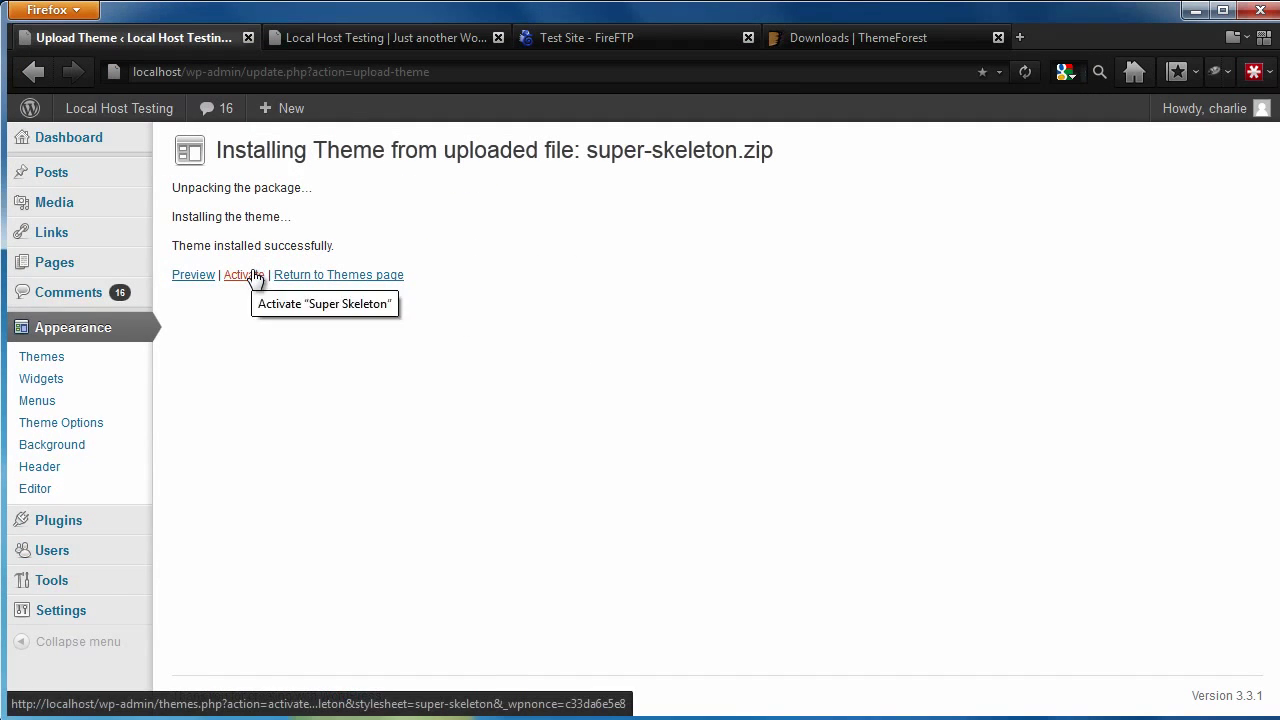
click(253, 275)
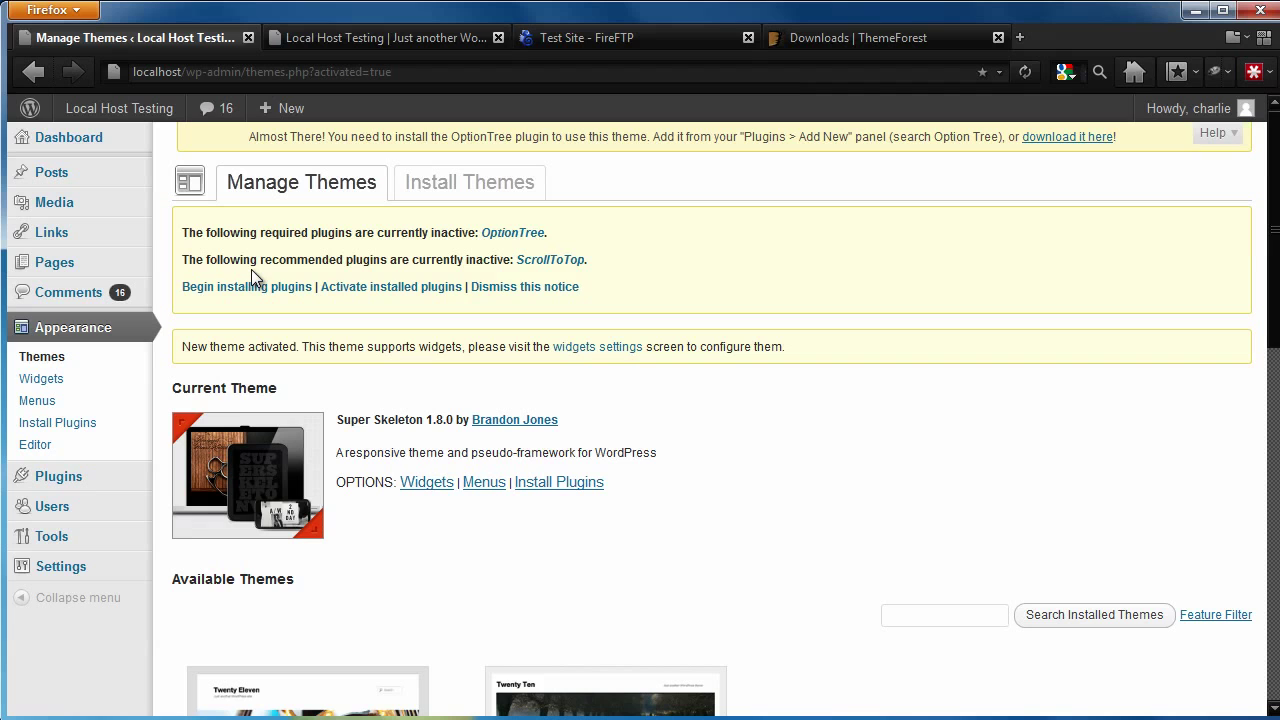
Bulk-activate Widget Data, OptionTree and Contact Form 7 from the Installed Plugins list
mouse_move(113, 487)
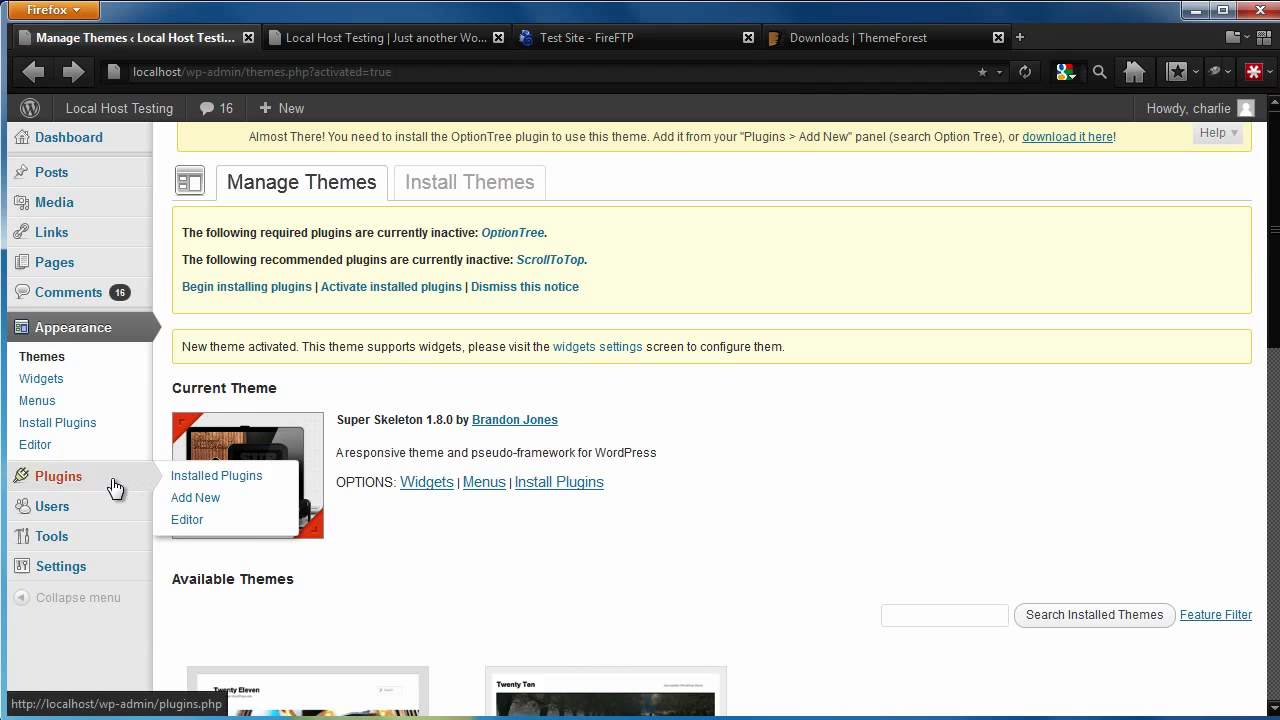
click(200, 476)
scroll(1272, 412, down, 4)
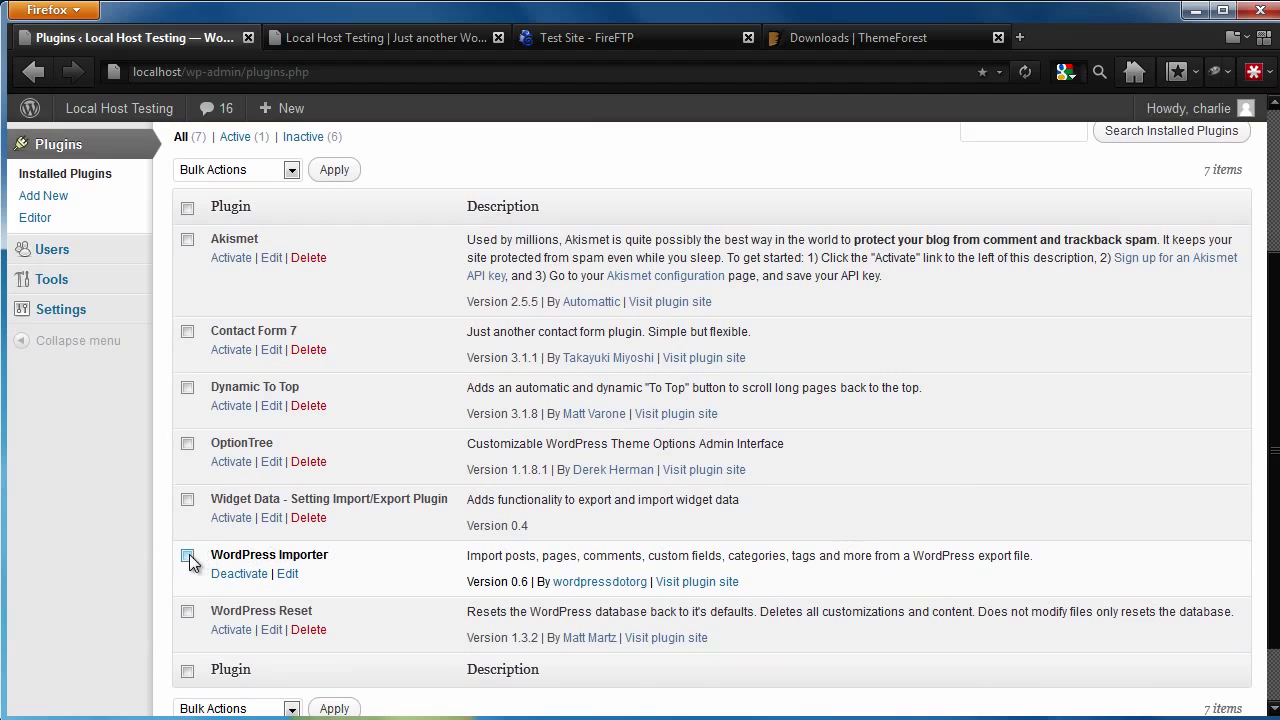
click(187, 501)
click(187, 443)
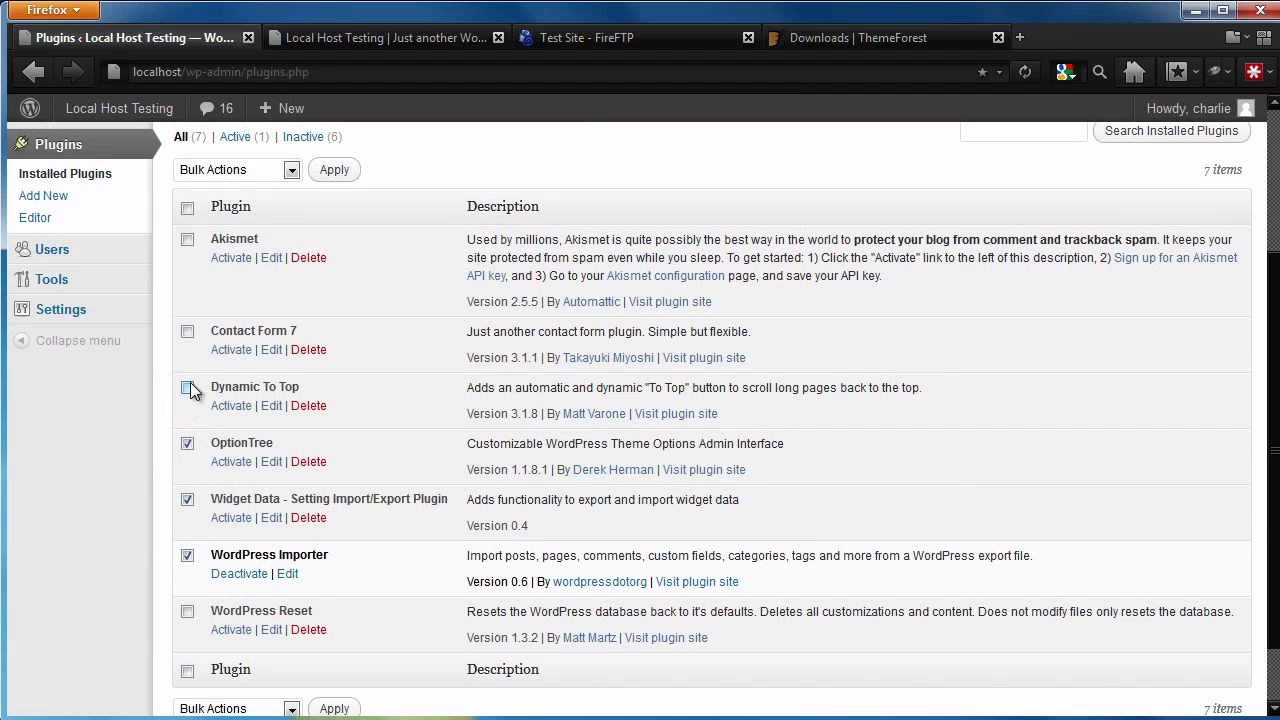
click(187, 332)
click(280, 170)
click(276, 210)
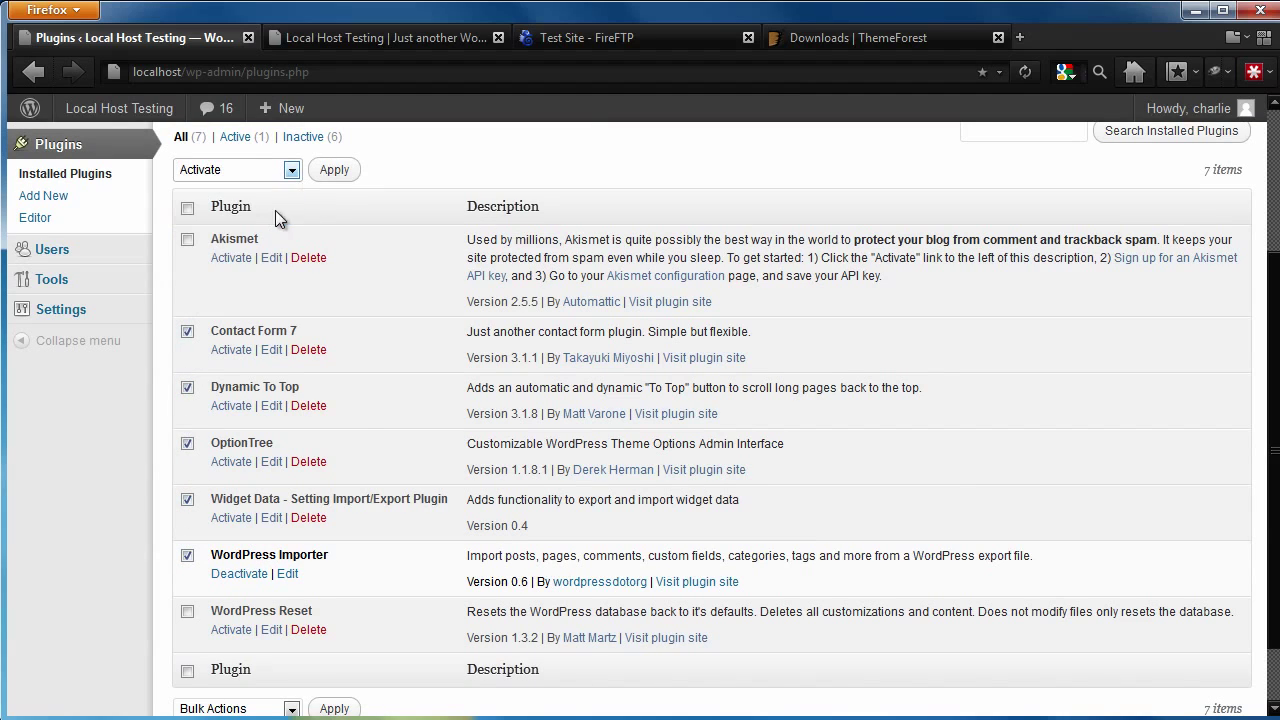
click(334, 170)
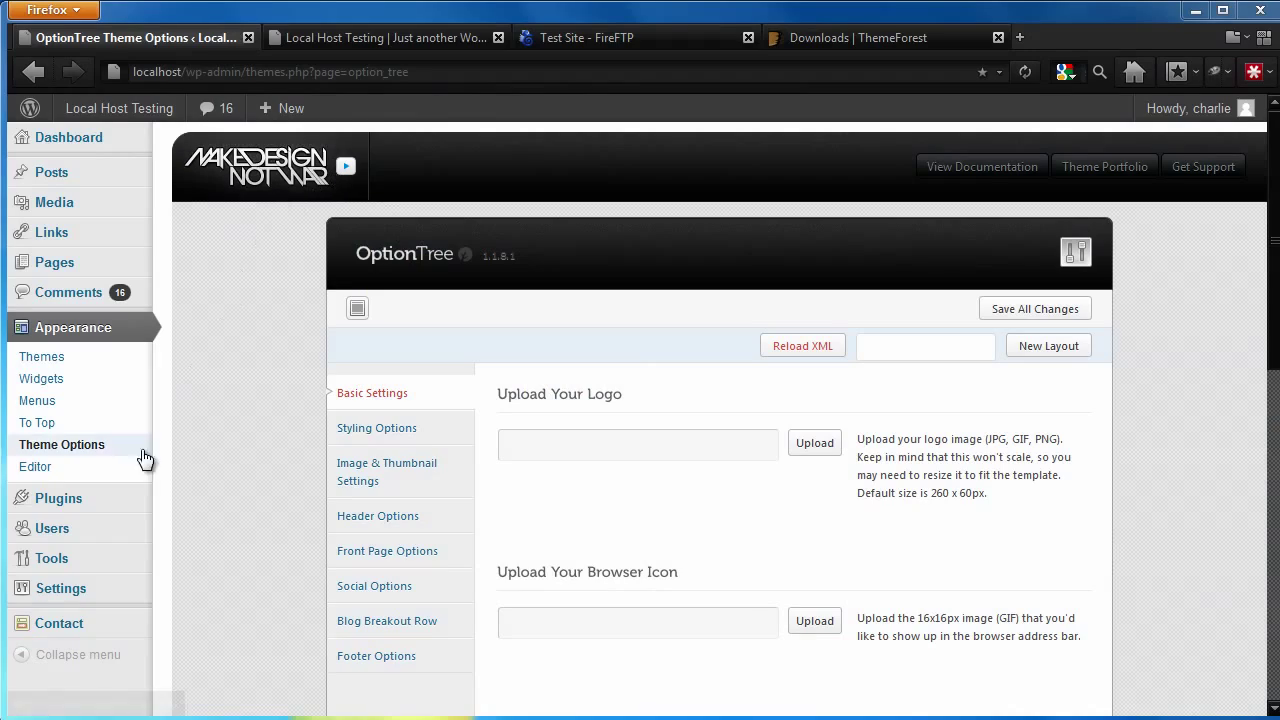
click(131, 507)
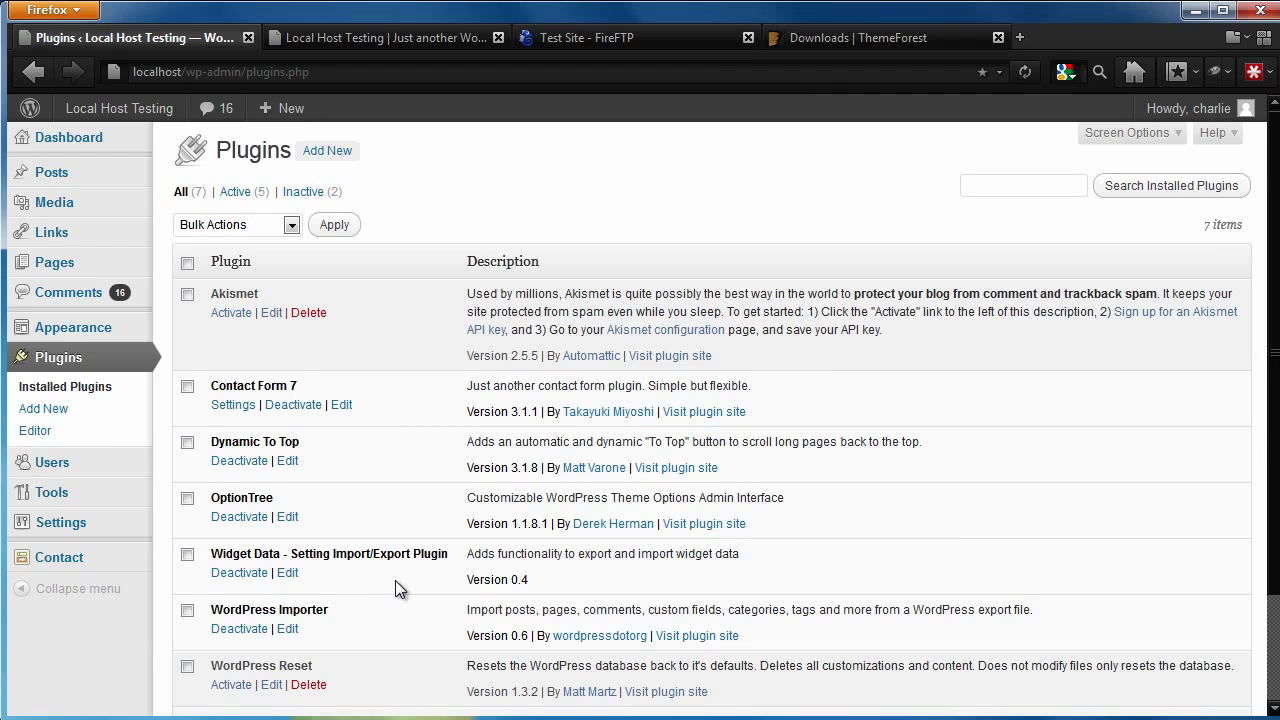
Load widget_data.json in Widget Settings Import, select all active widgets and import them
mouse_move(125, 500)
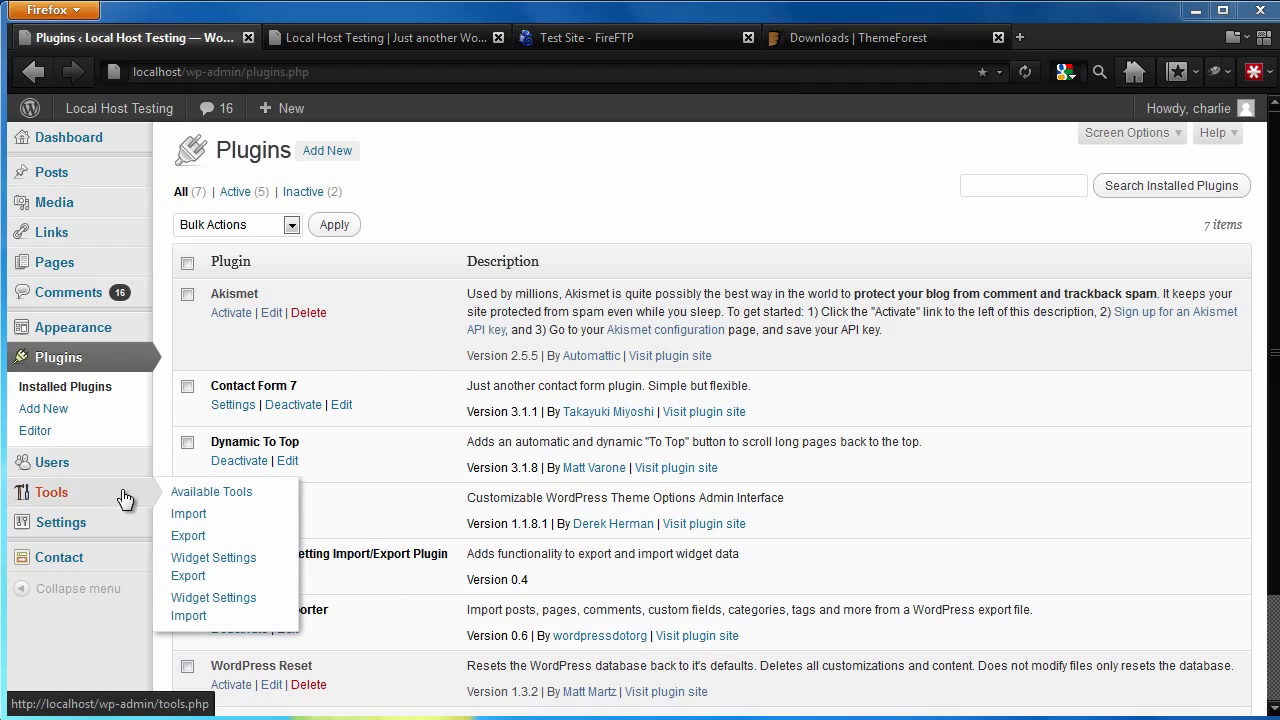
click(203, 606)
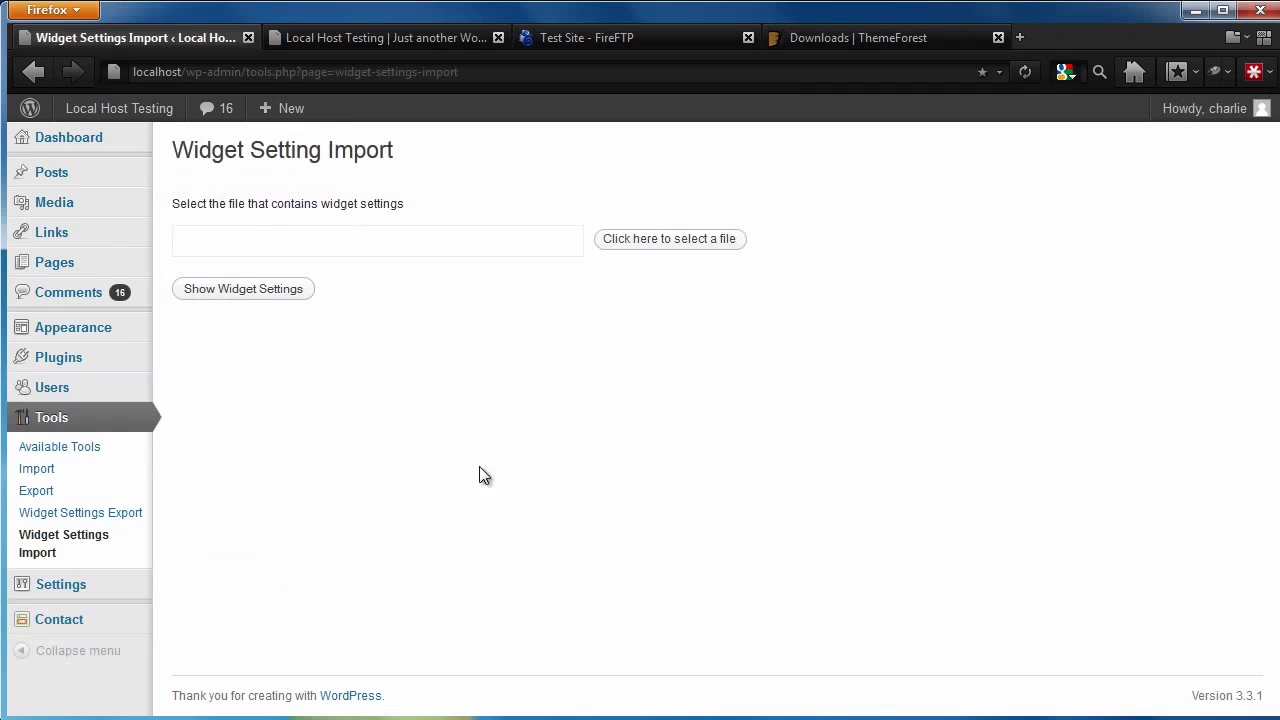
click(645, 241)
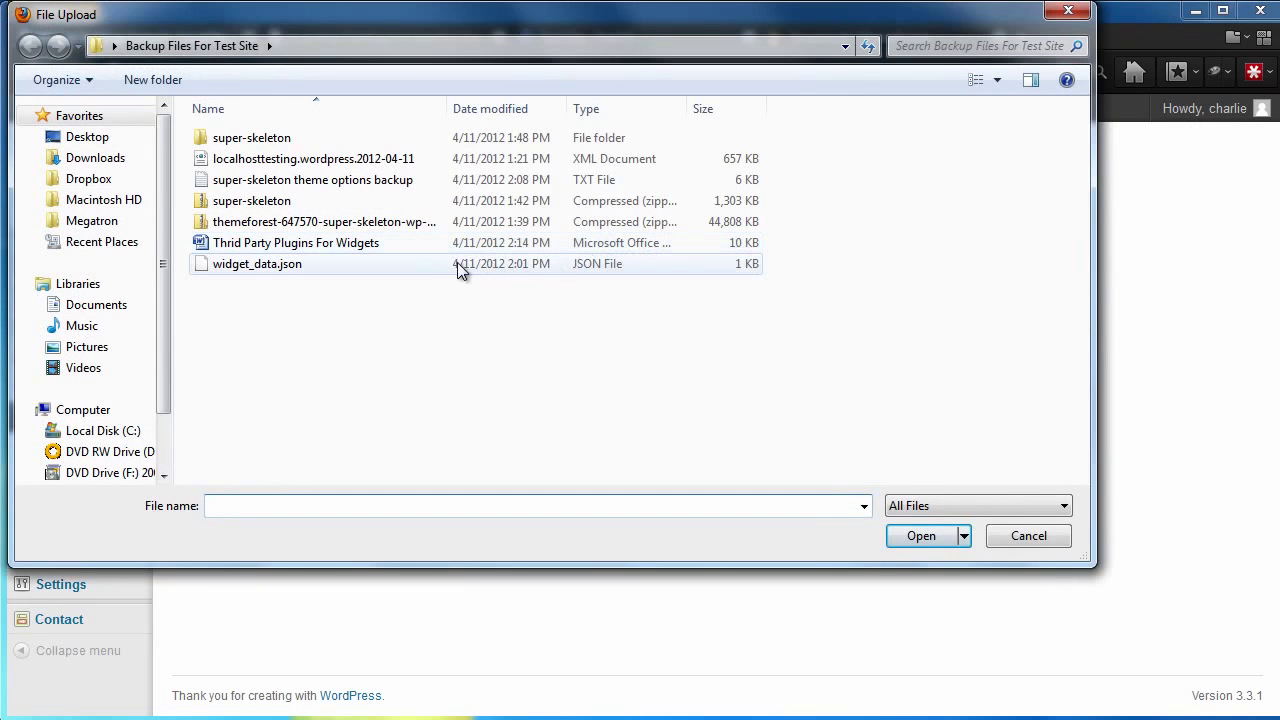
click(417, 264)
click(918, 537)
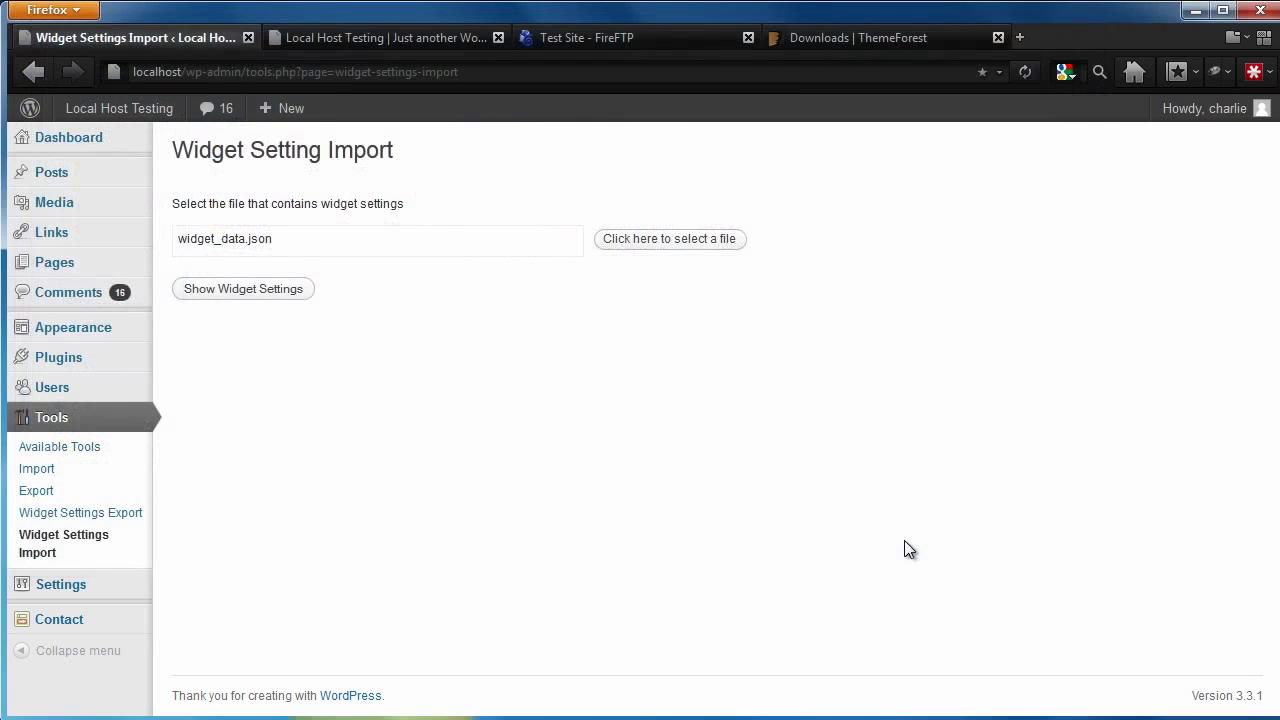
click(270, 290)
click(288, 206)
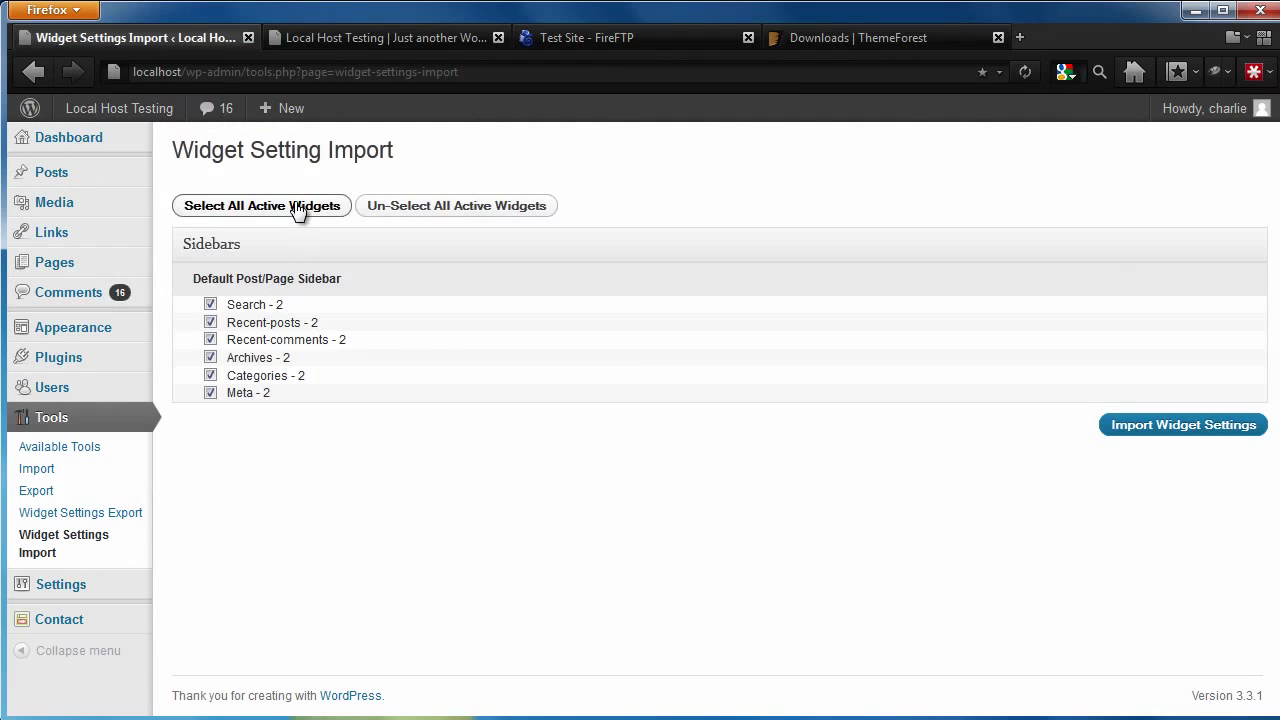
click(1142, 434)
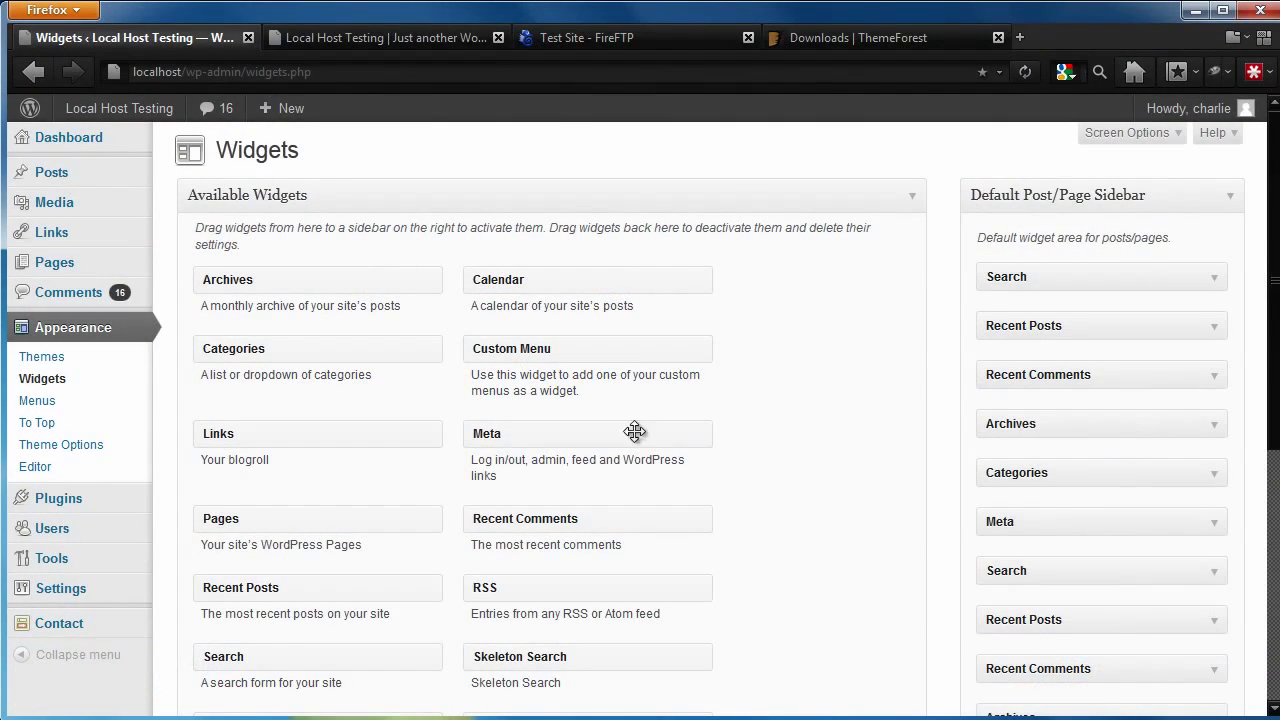
Enable OptionTree's Show Settings & Docs option in your user profile and save it
mouse_move(75, 535)
click(231, 574)
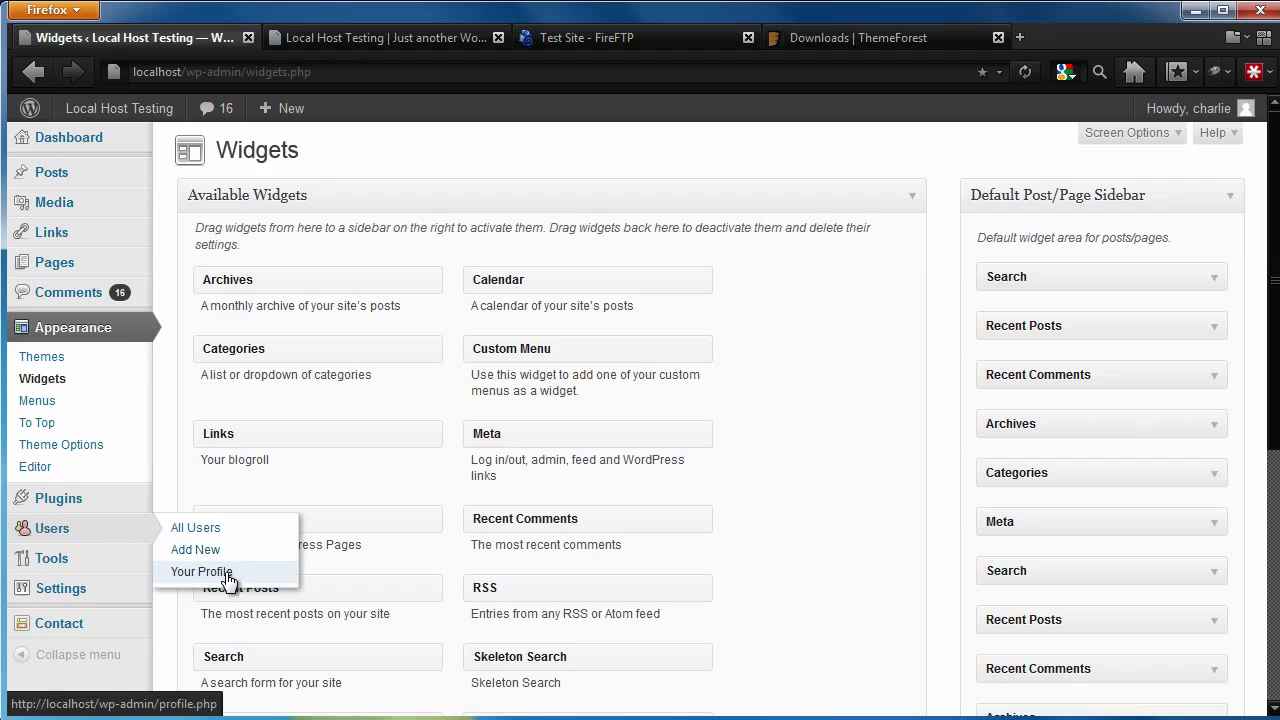
scroll(228, 580, down, 8)
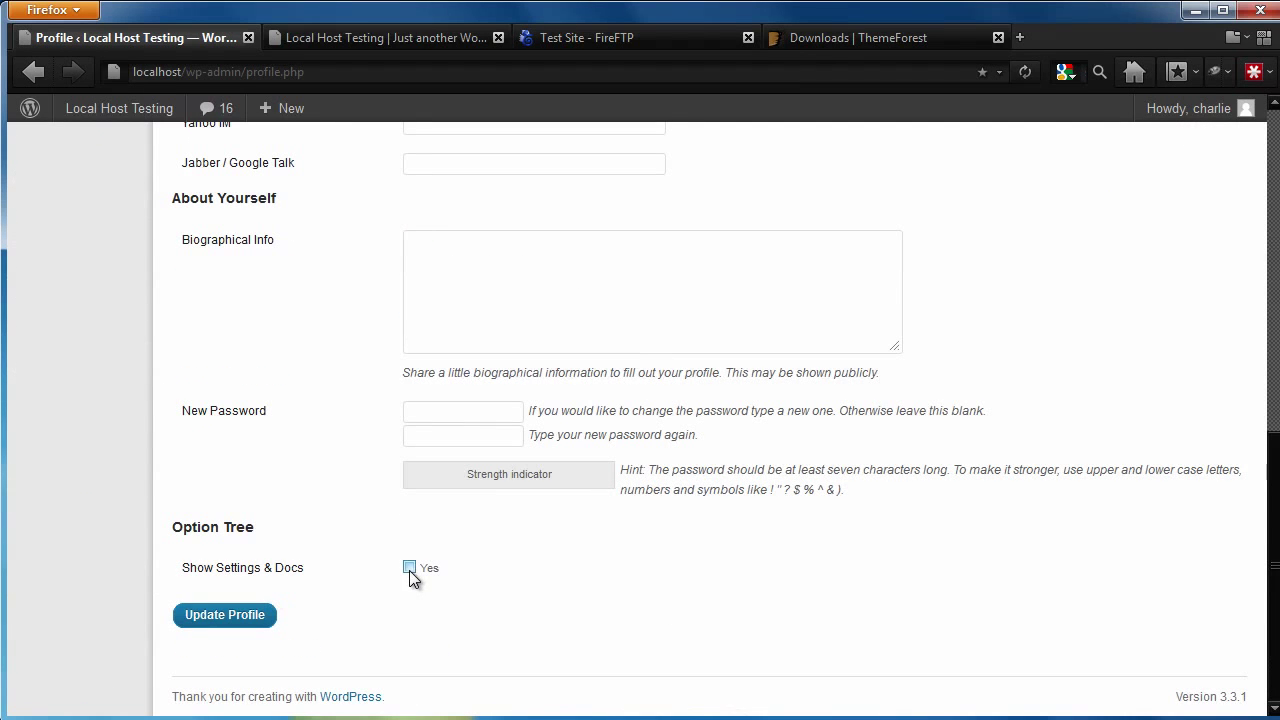
click(235, 616)
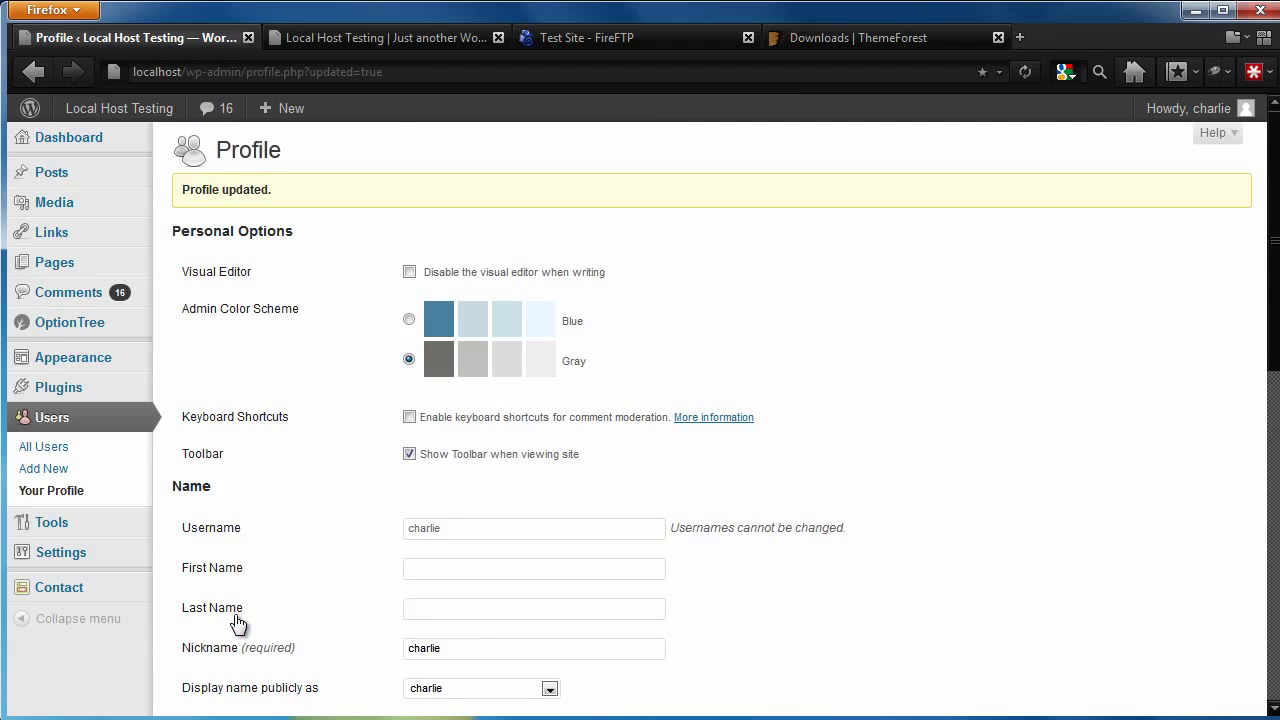
Bring up the theme options Import panel on OptionTree's Settings page
mouse_move(122, 330)
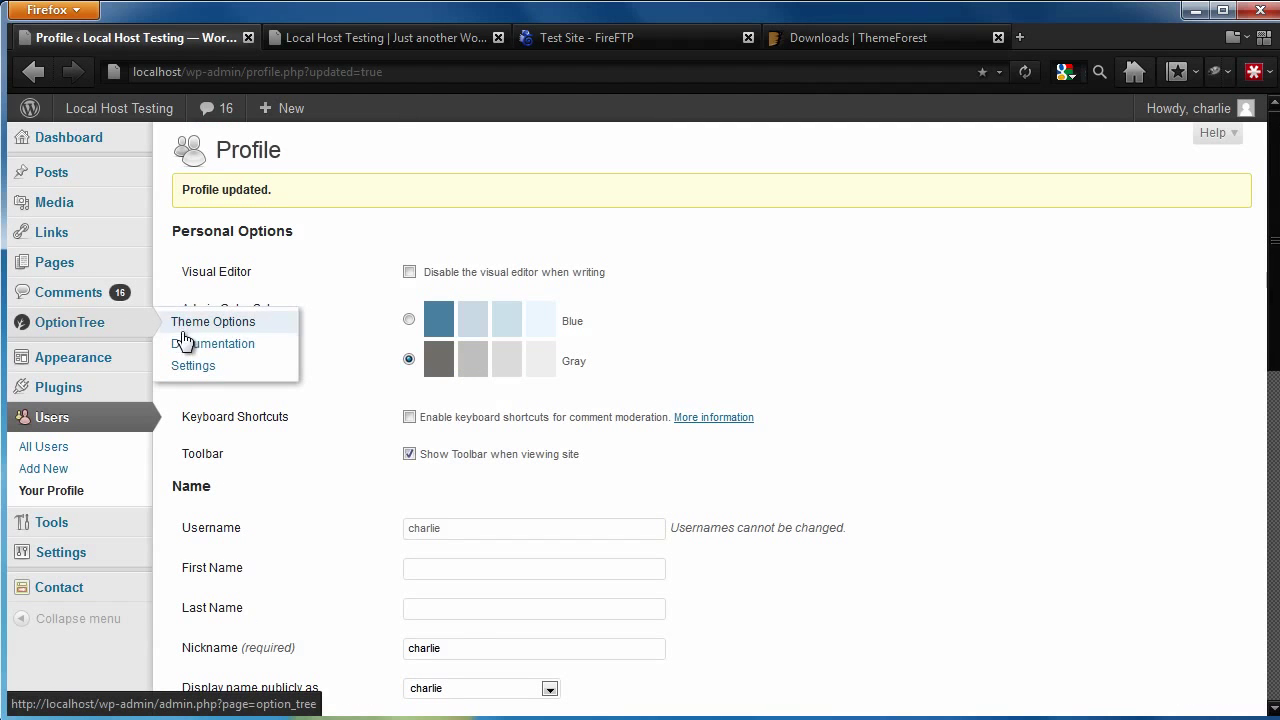
click(198, 374)
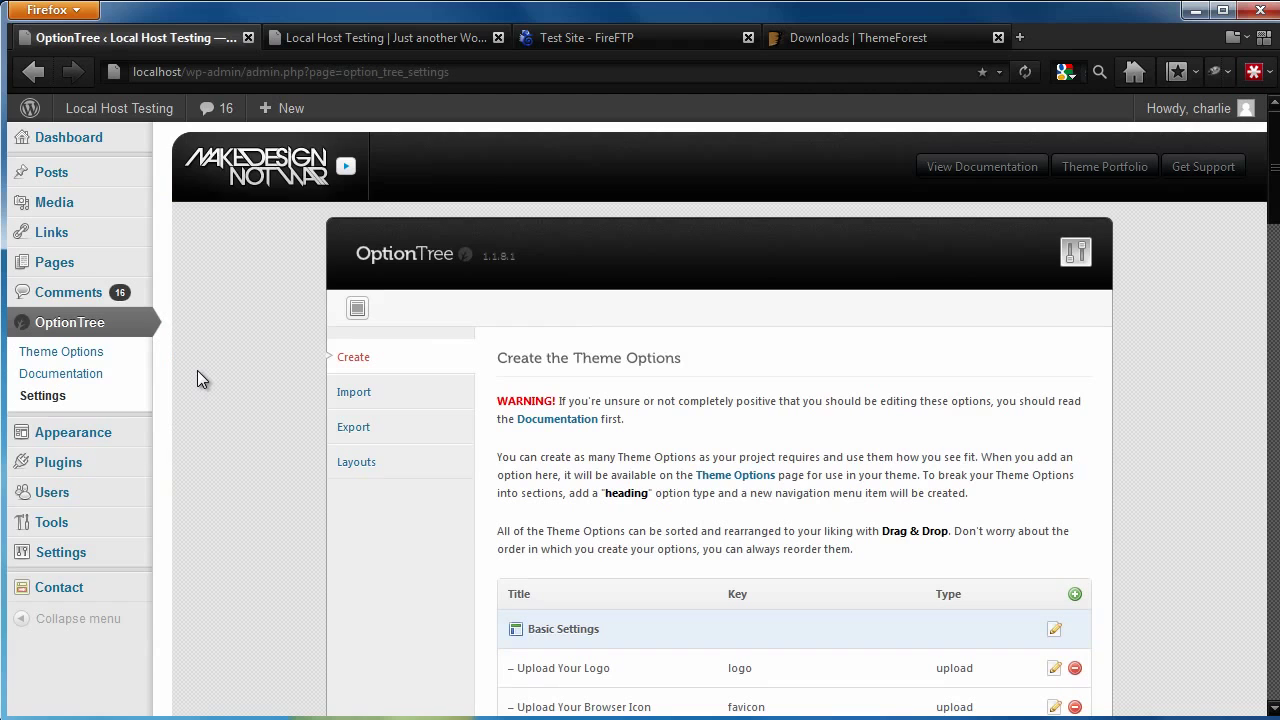
click(363, 405)
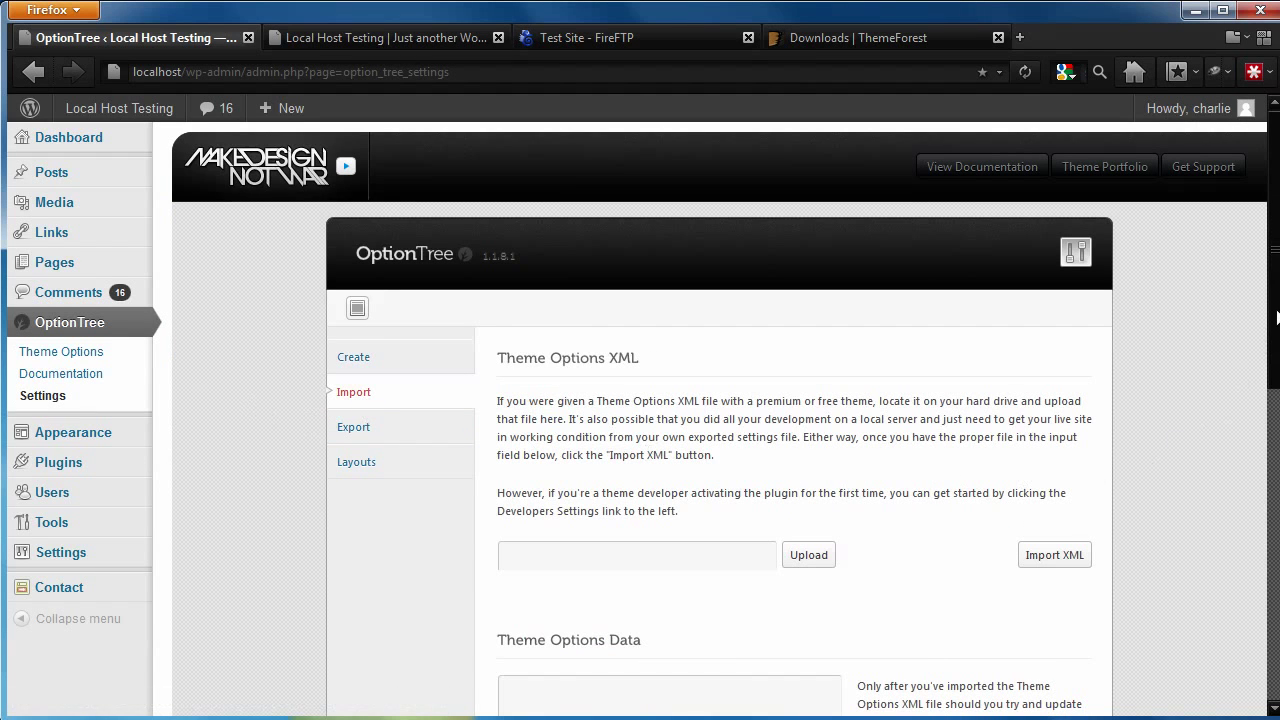
drag(1275, 325, 1246, 451)
Copy the encoded text from the theme options backup file and import it as Theme Options Data
key(alt+Tab)
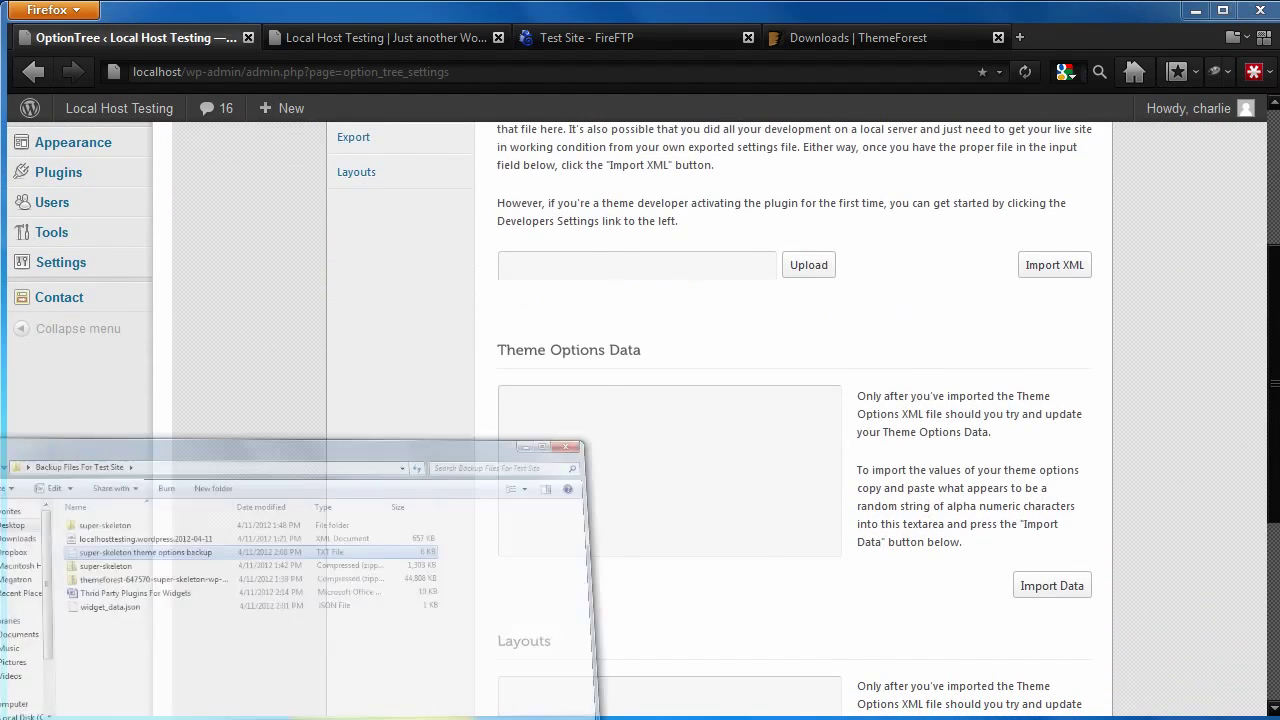
right_click(386, 306)
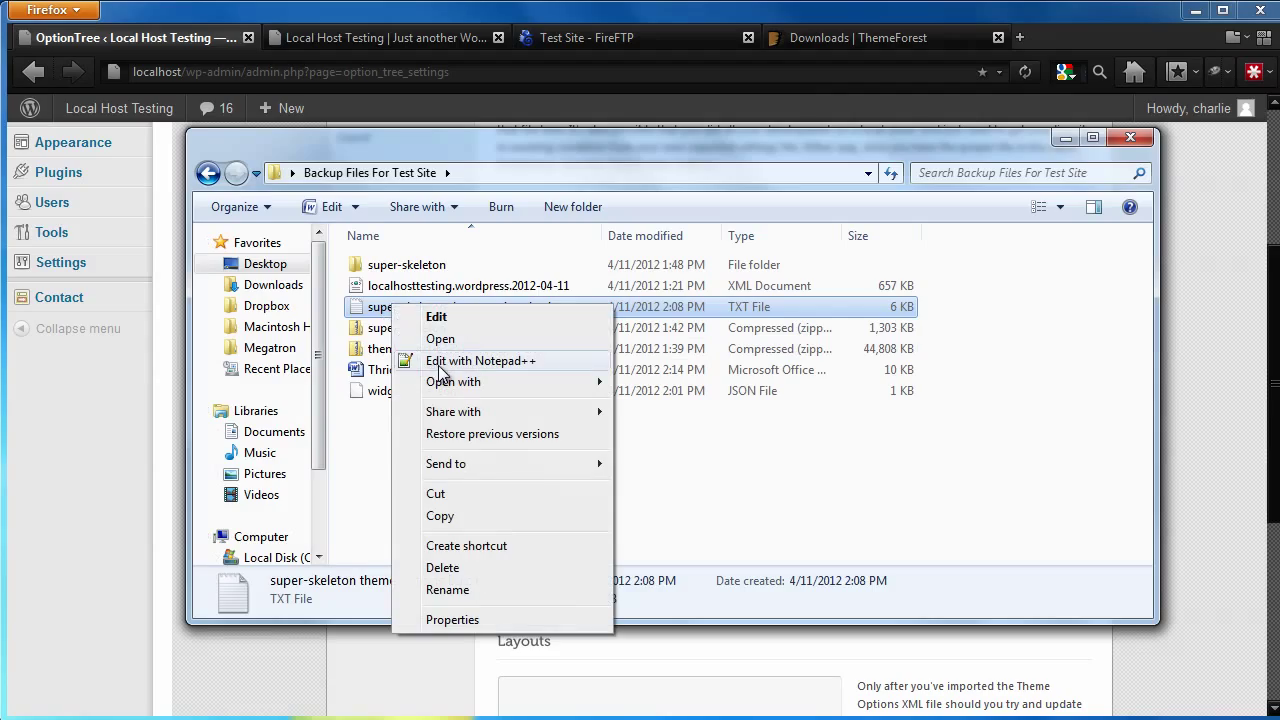
click(438, 362)
right_click(530, 331)
click(571, 366)
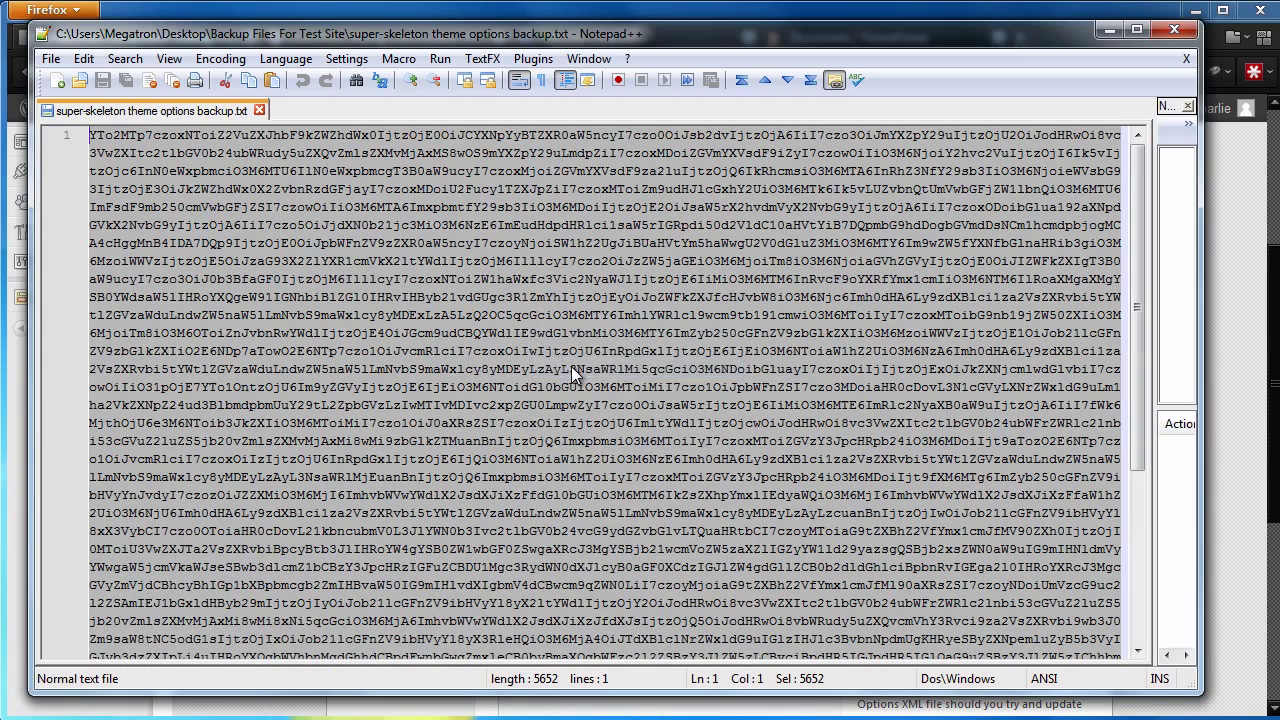
click(1109, 29)
click(1065, 137)
right_click(748, 474)
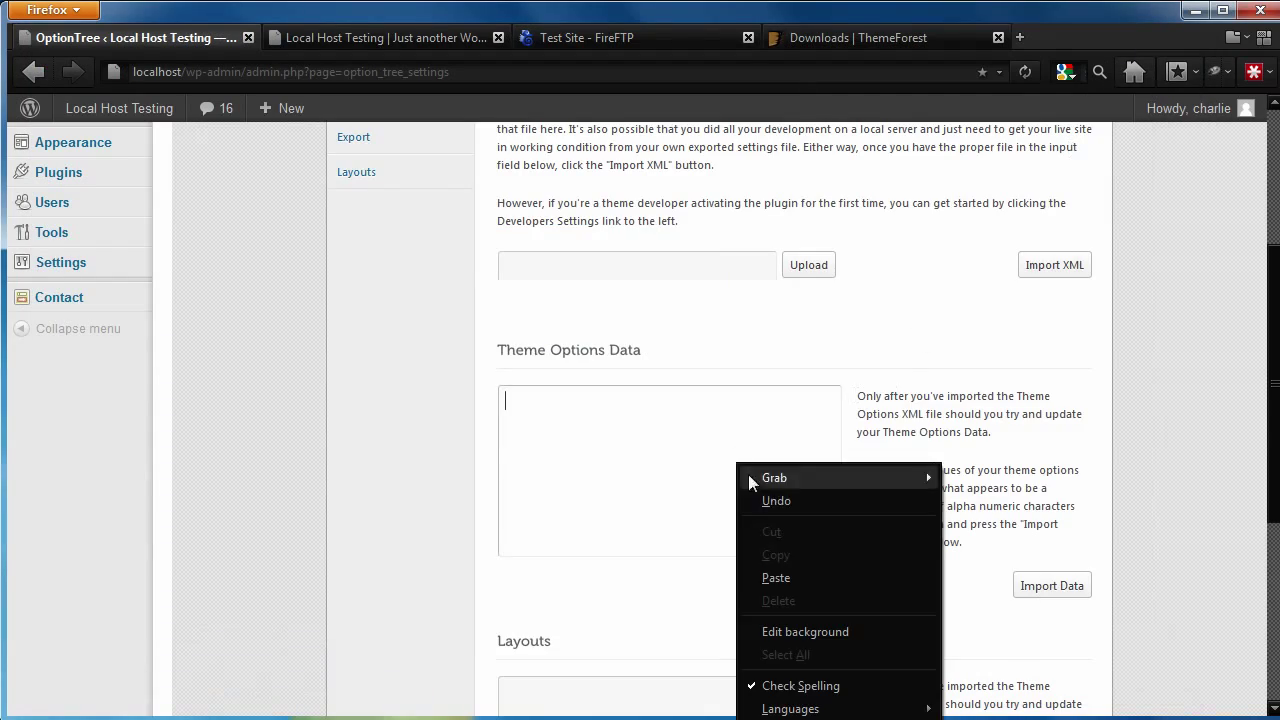
click(794, 581)
click(1046, 585)
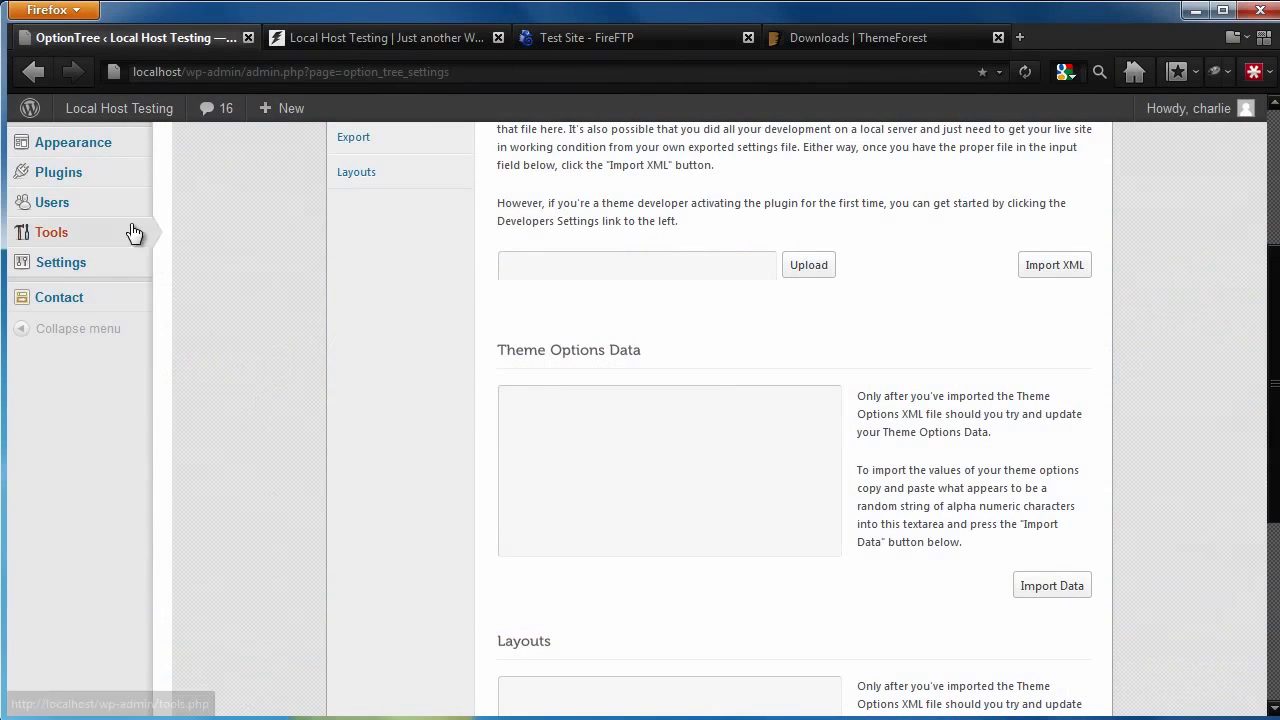
Assign Primary Menu to Top Bar Menu and Responsive Mode to the responsive location, and save
mouse_move(108, 158)
click(200, 190)
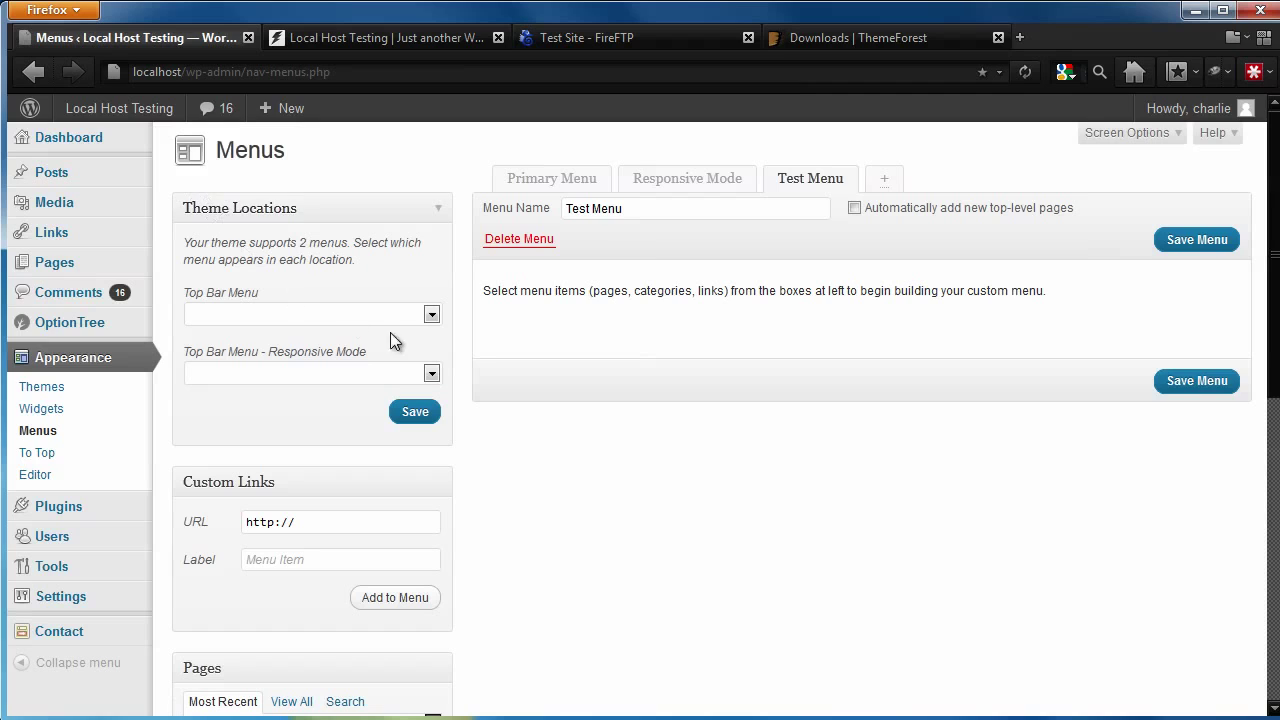
click(431, 314)
click(410, 352)
click(431, 373)
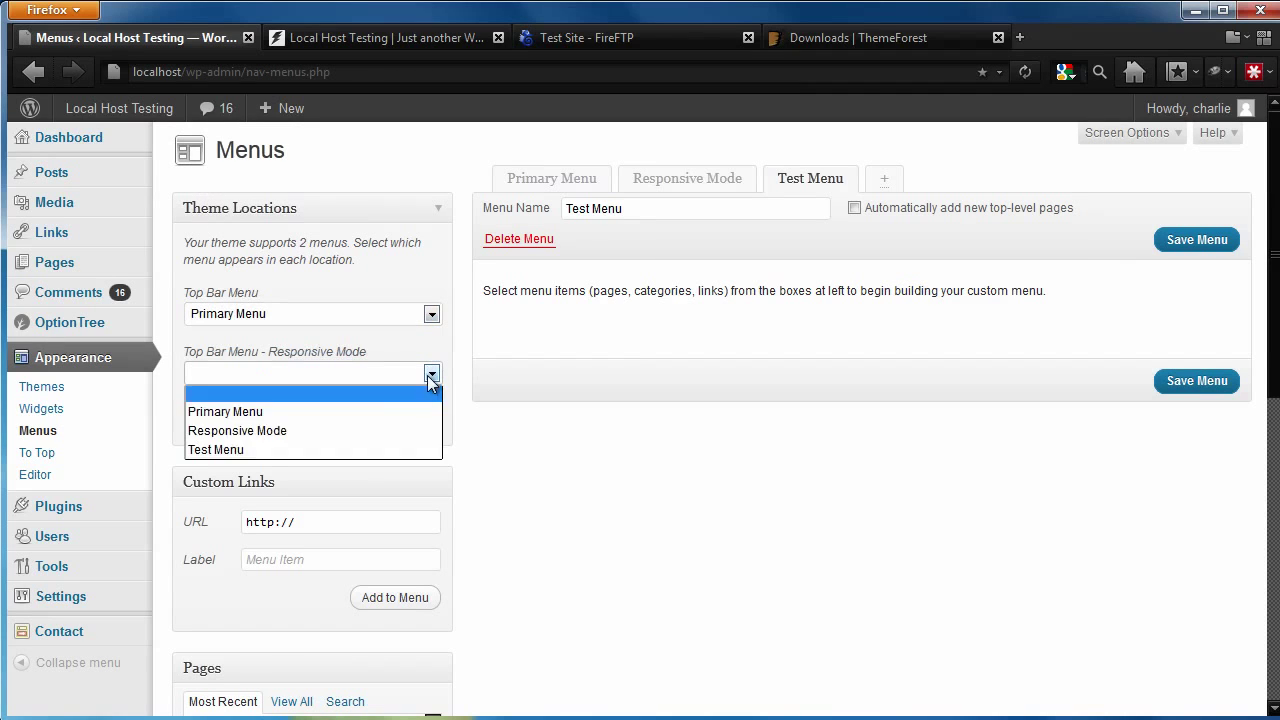
click(405, 431)
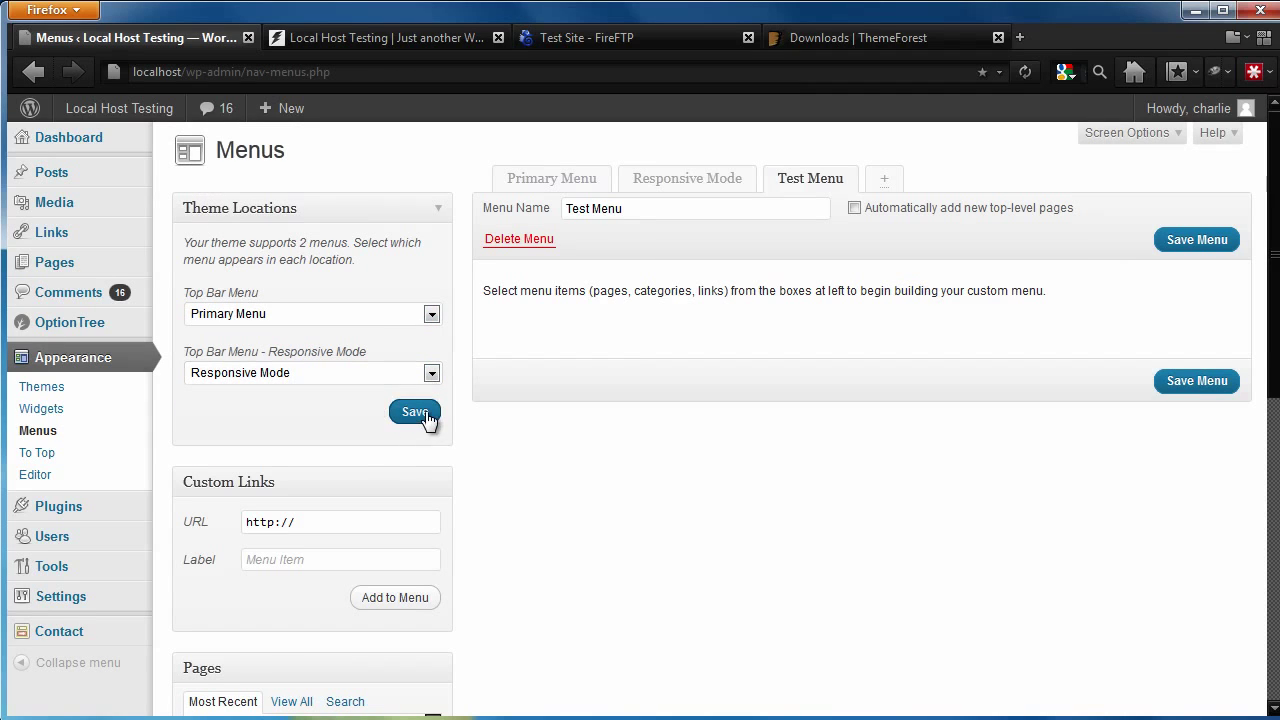
click(1177, 249)
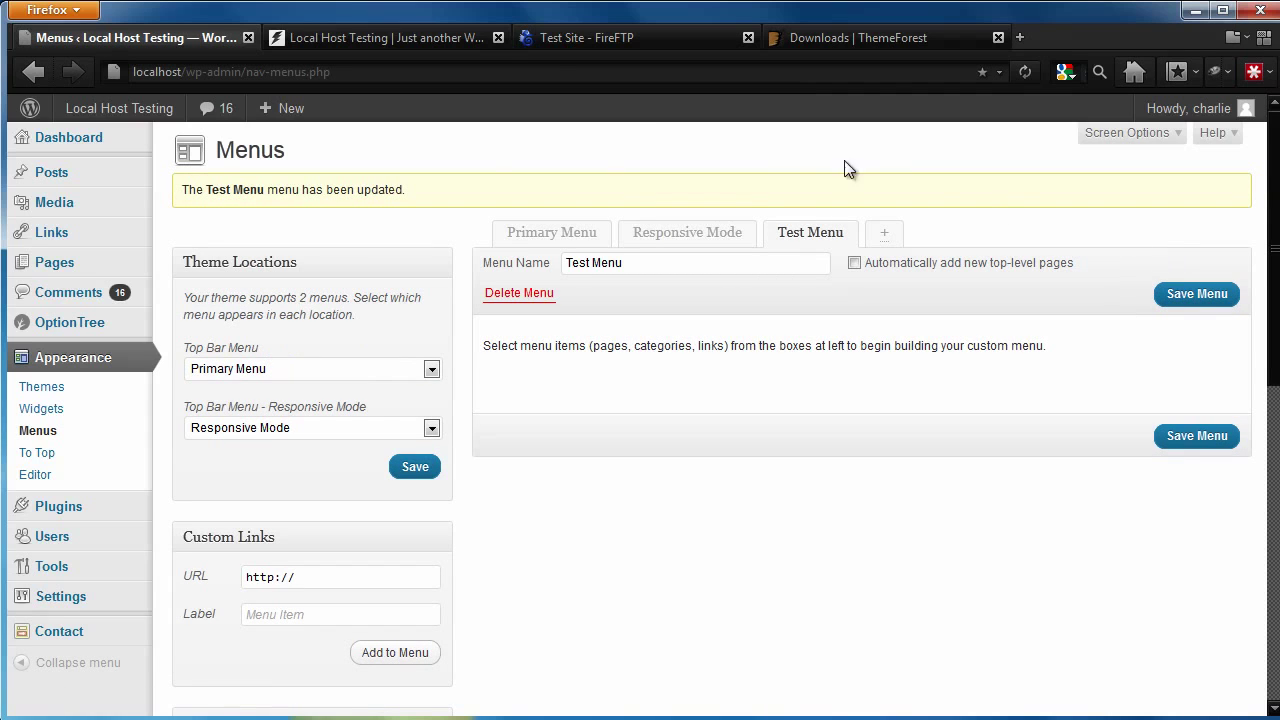
click(430, 37)
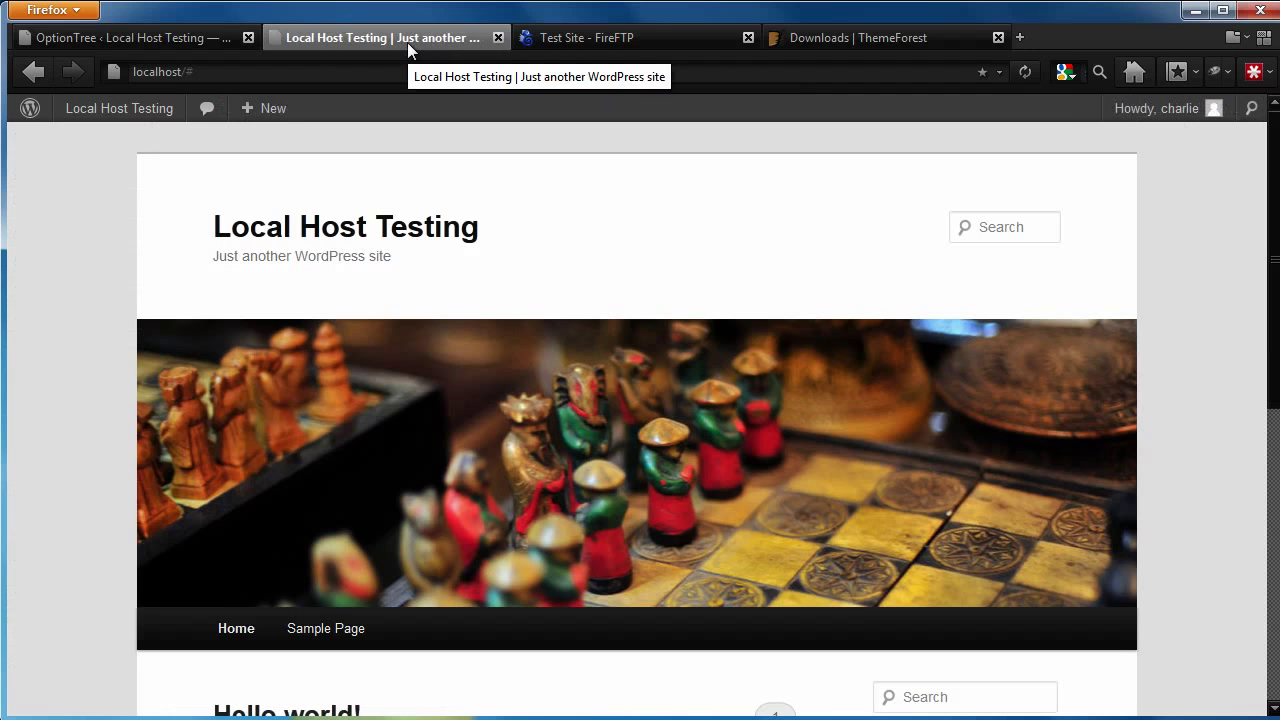
Reload the Local Host Testing front page to display the Super Skeleton design
click(1023, 72)
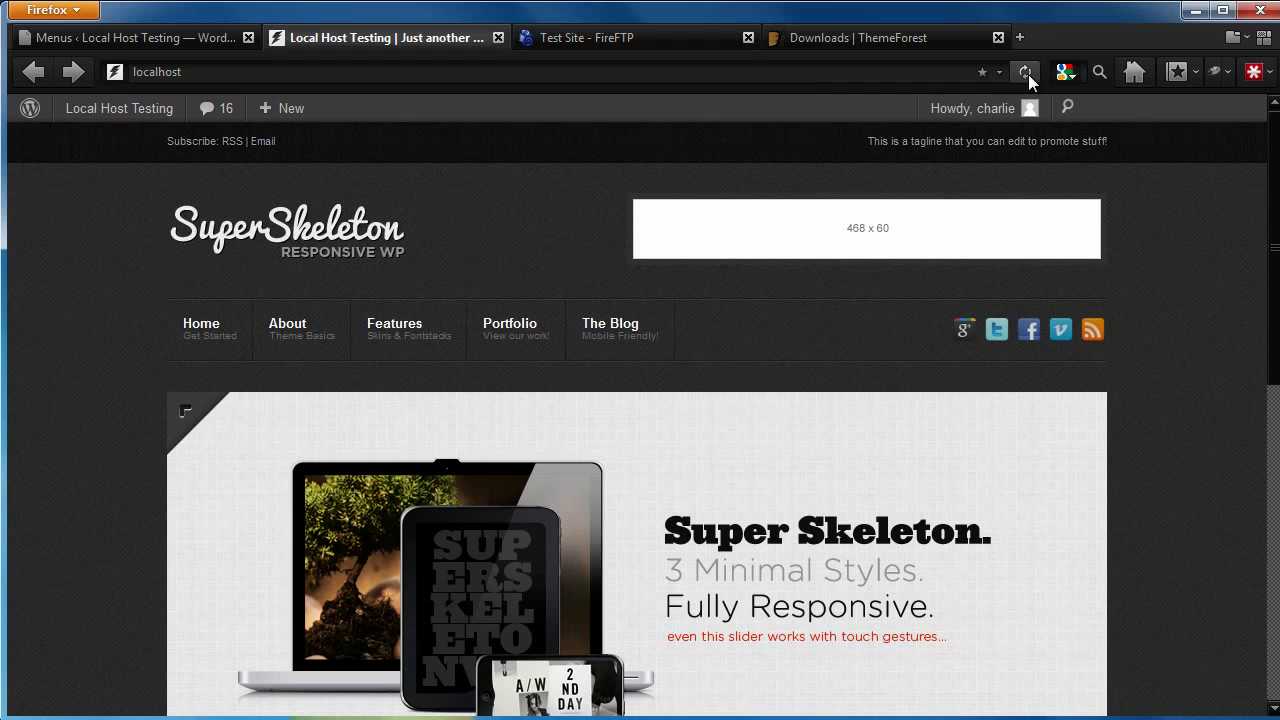